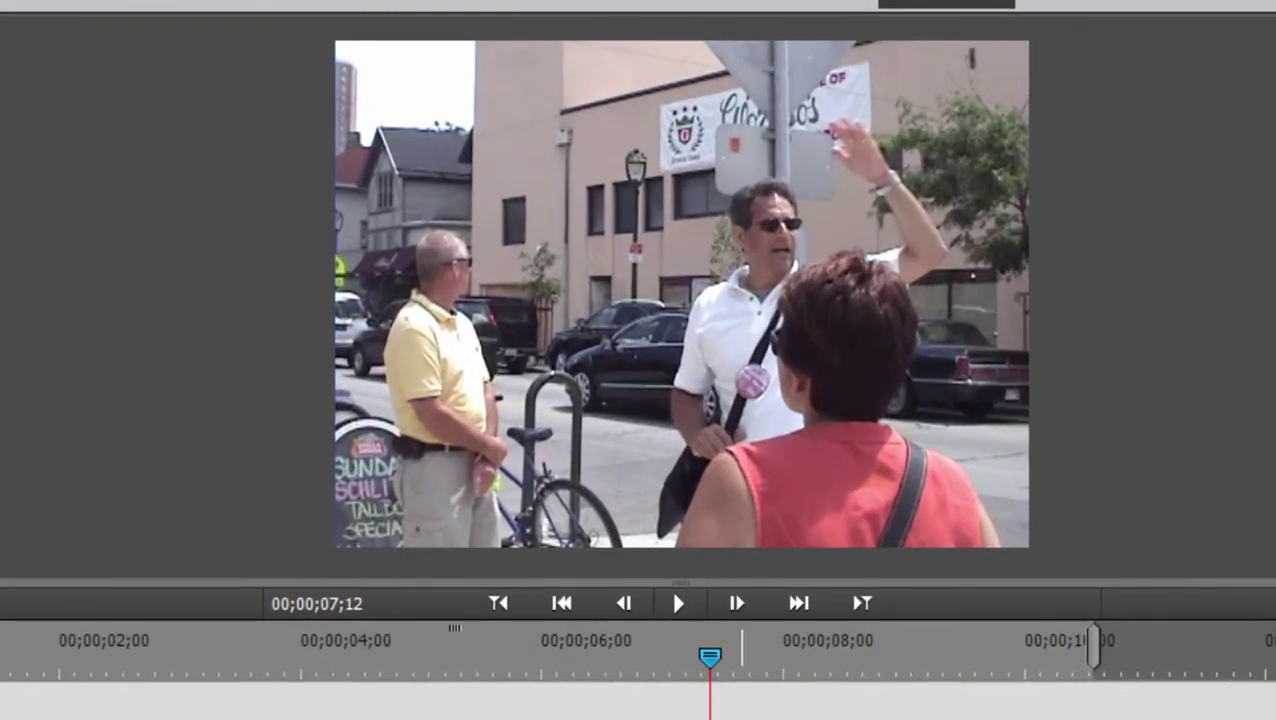
# Play the finished BlurFace.mp4 in VLC from about 3 seconds in to check the pixelated face.
pyautogui.moveTo(715, 657); pyautogui.dragTo(690, 667)
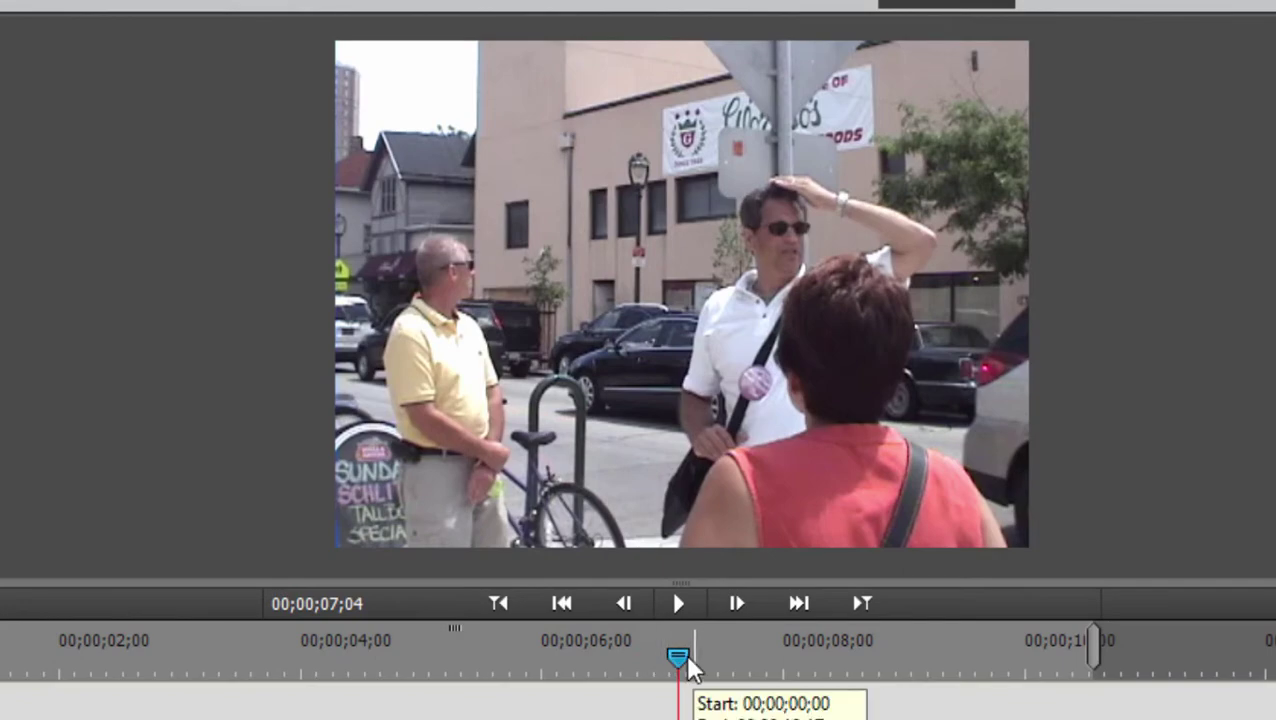
pyautogui.moveTo(683, 660); pyautogui.dragTo(234, 692)
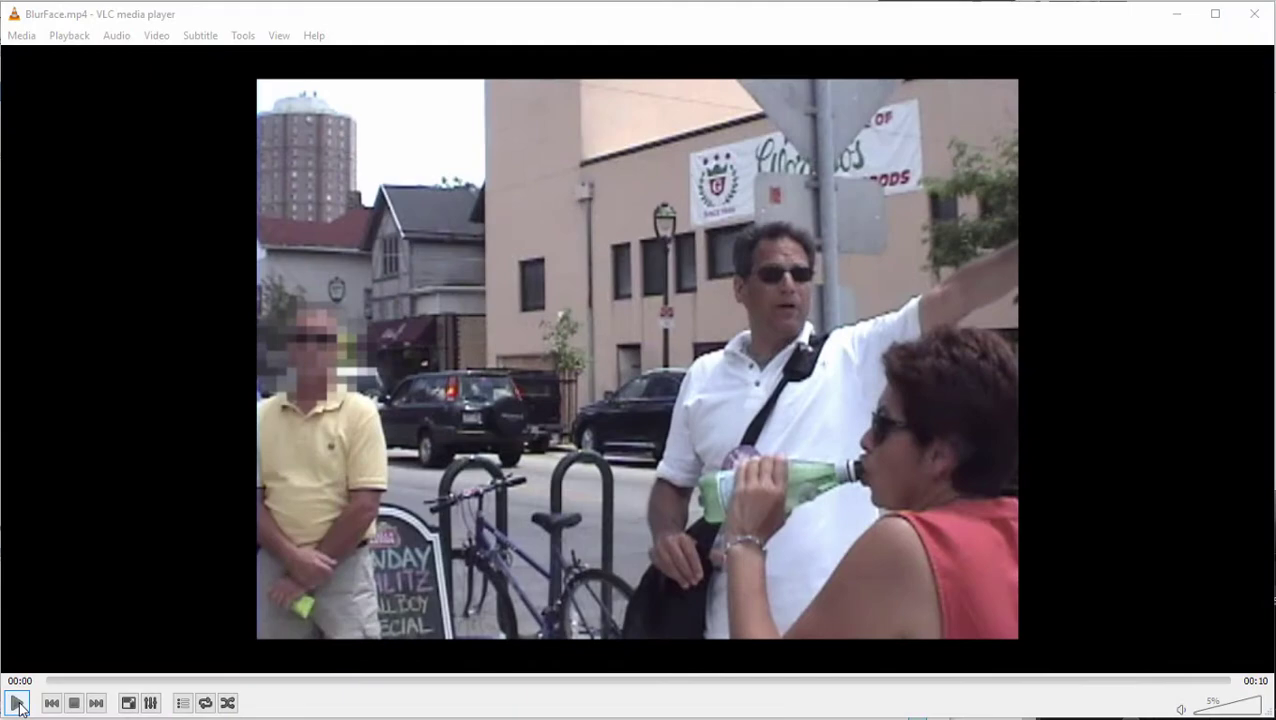
pyautogui.click(18, 704)
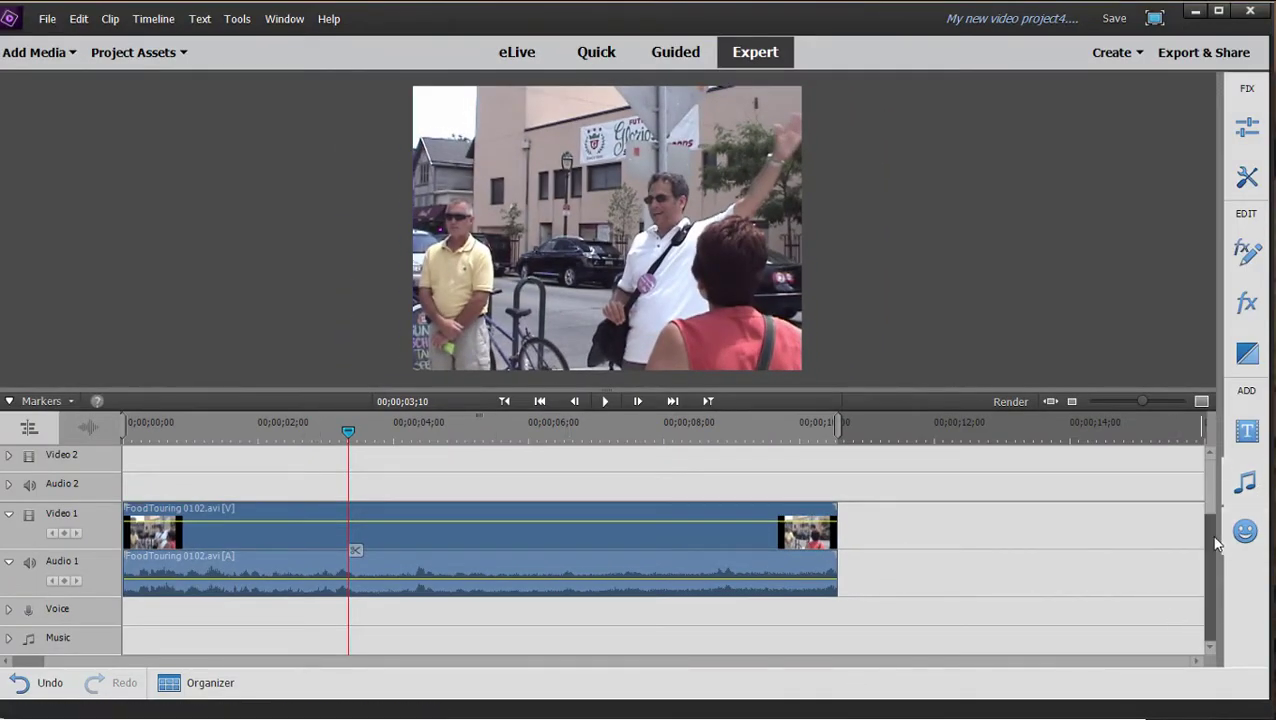
# Place a second FoodTouring 01 02.avi copy on Video 2 at the timeline start and delete its audio.
pyautogui.scroll(2, 1216, 543)
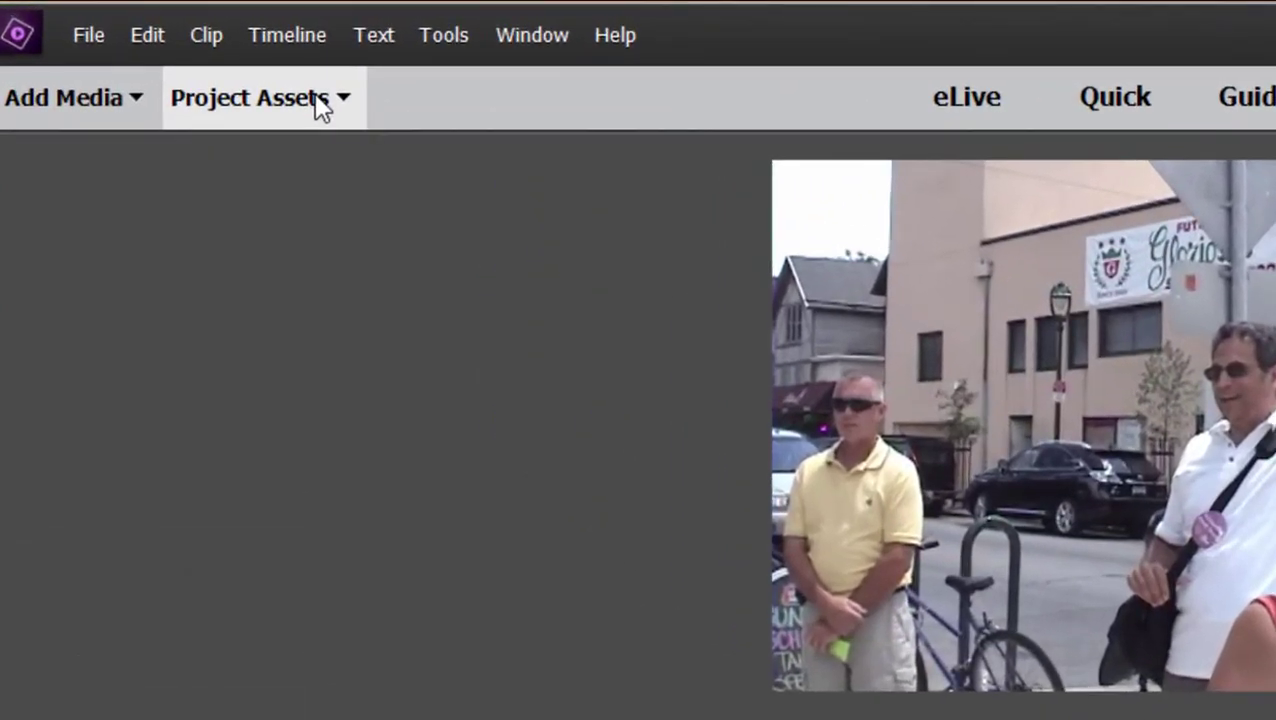
pyautogui.click(166, 52)
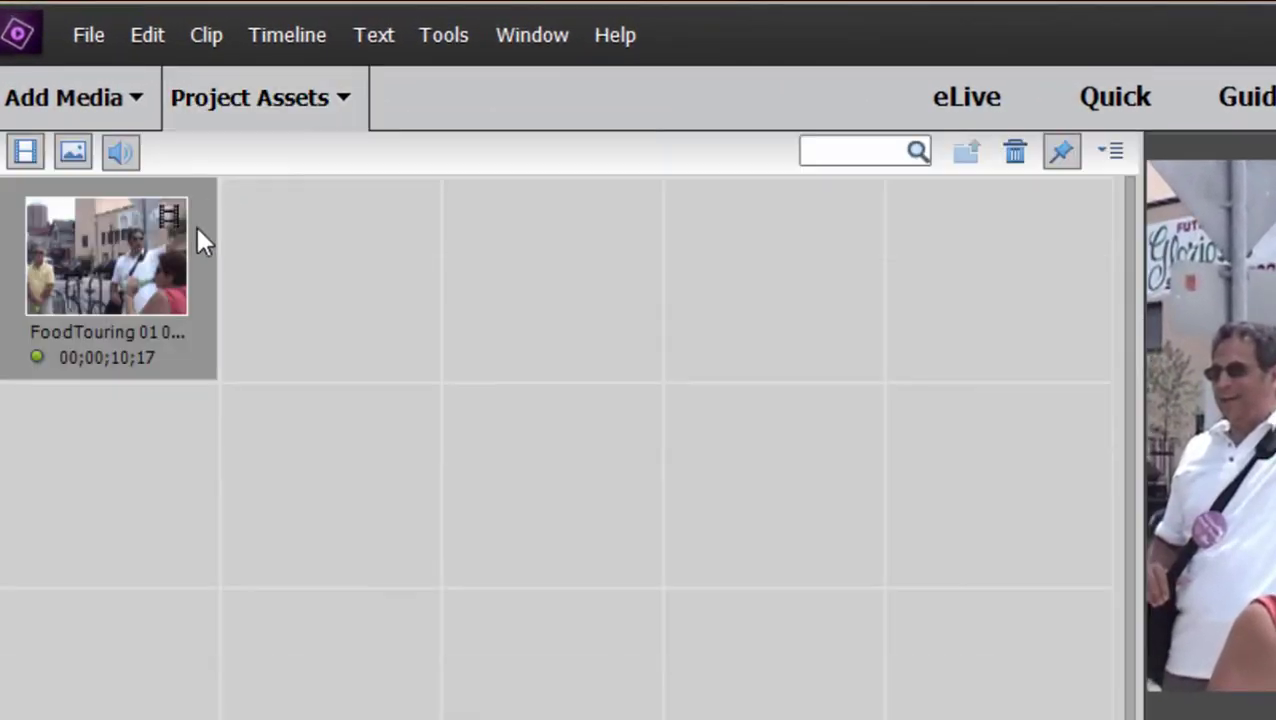
pyautogui.moveTo(123, 244); pyautogui.dragTo(771, 590)
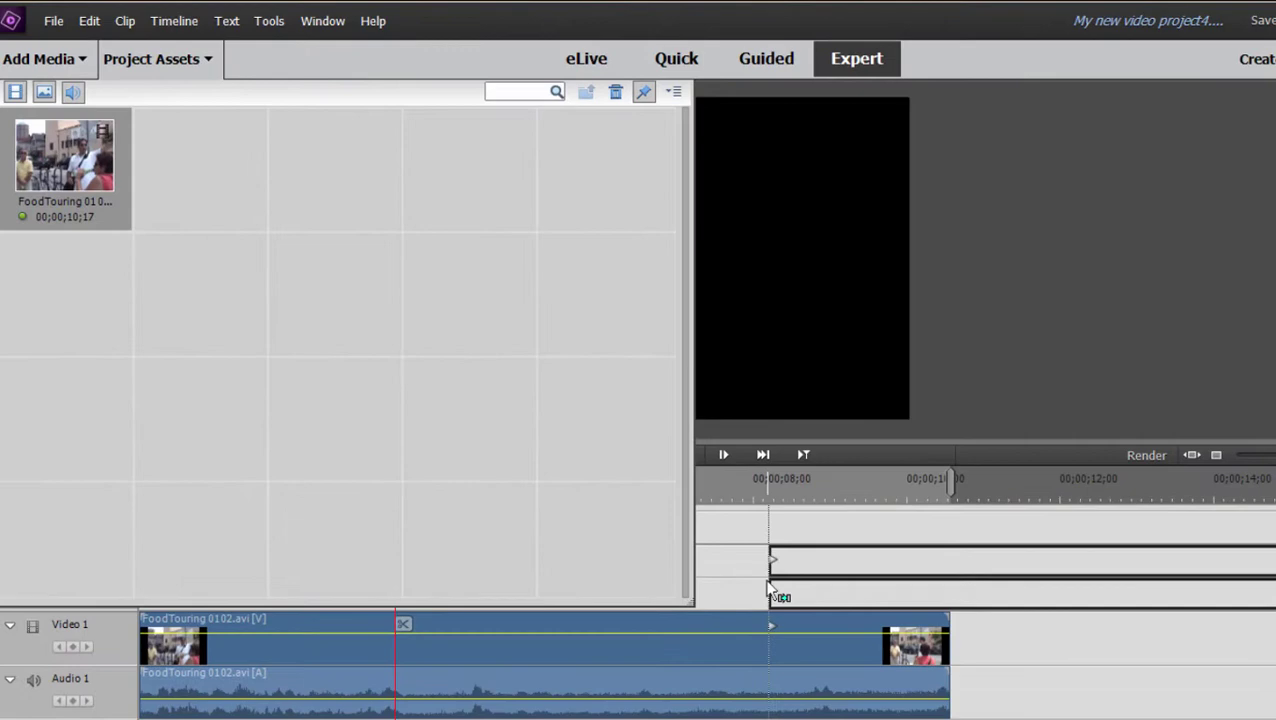
pyautogui.moveTo(867, 580); pyautogui.dragTo(458, 633)
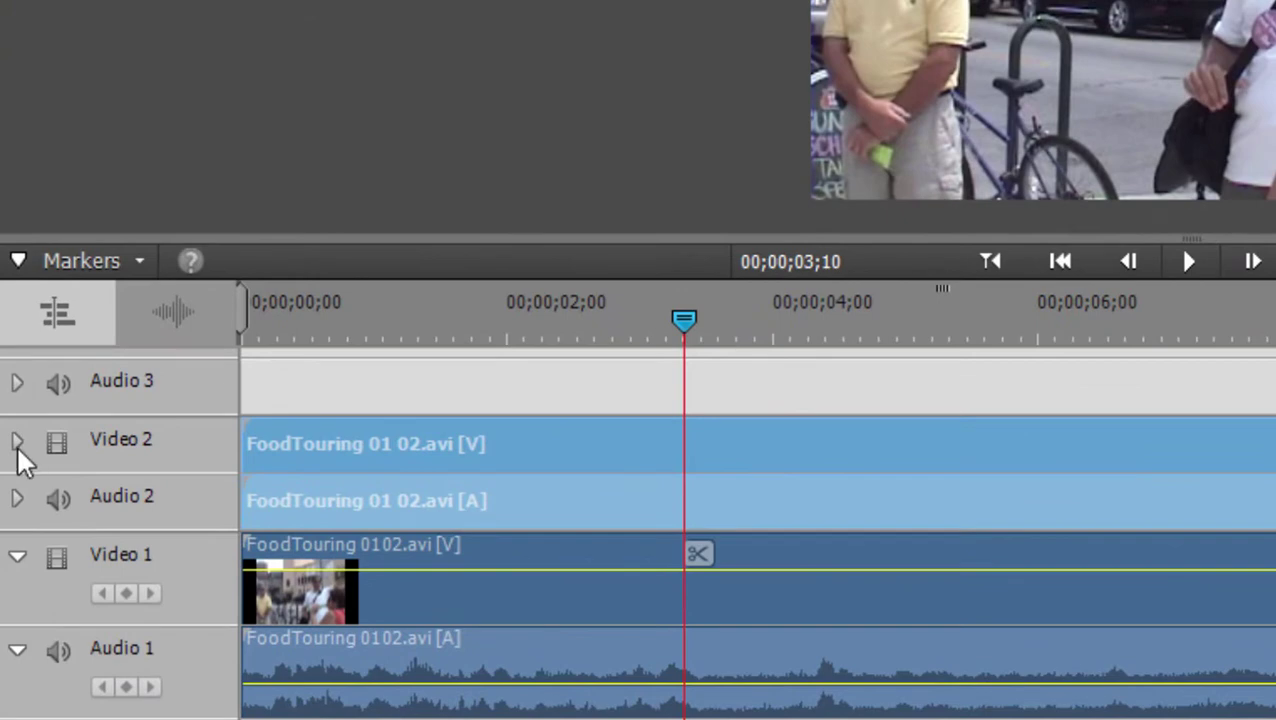
pyautogui.click(19, 446)
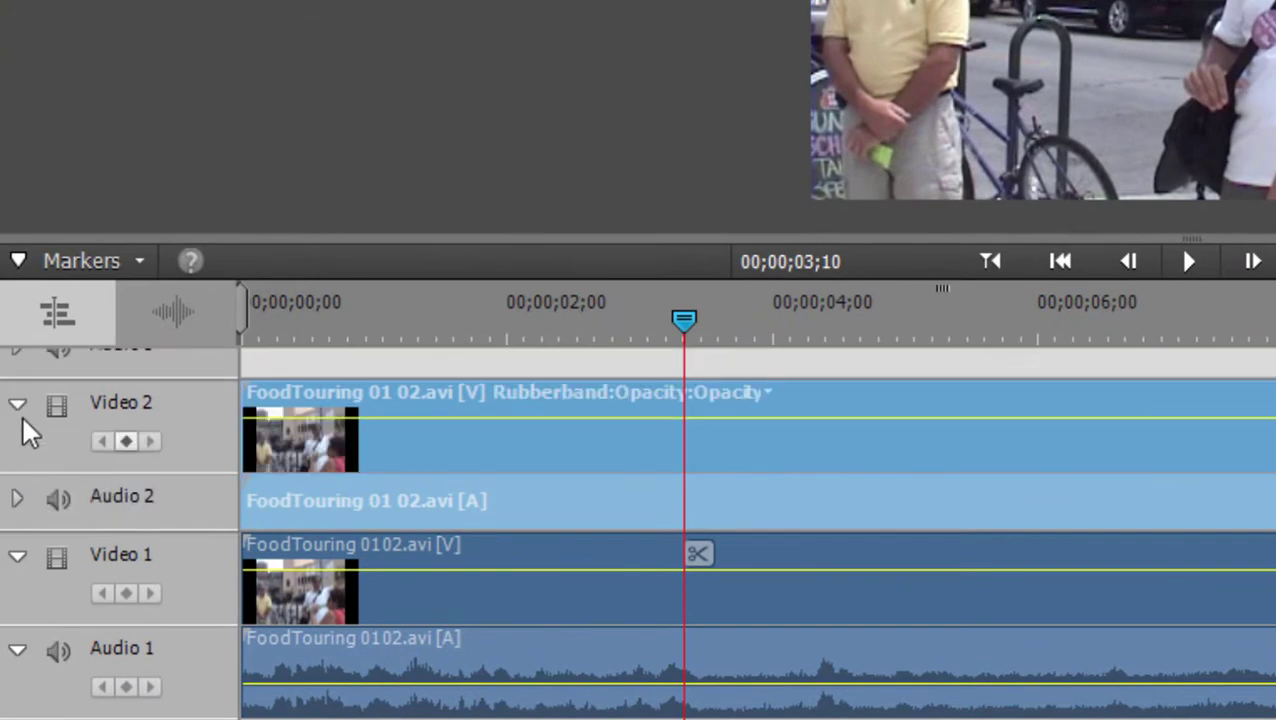
pyautogui.click(20, 408)
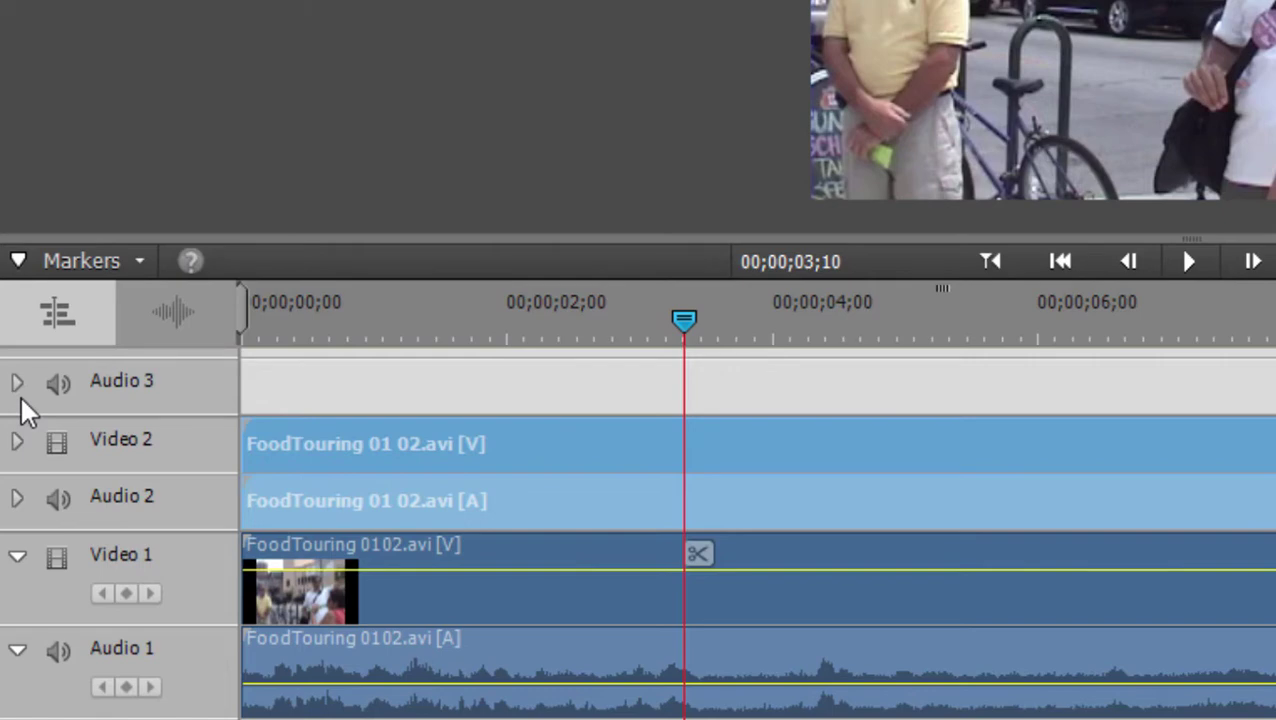
pyautogui.rightClick(607, 472)
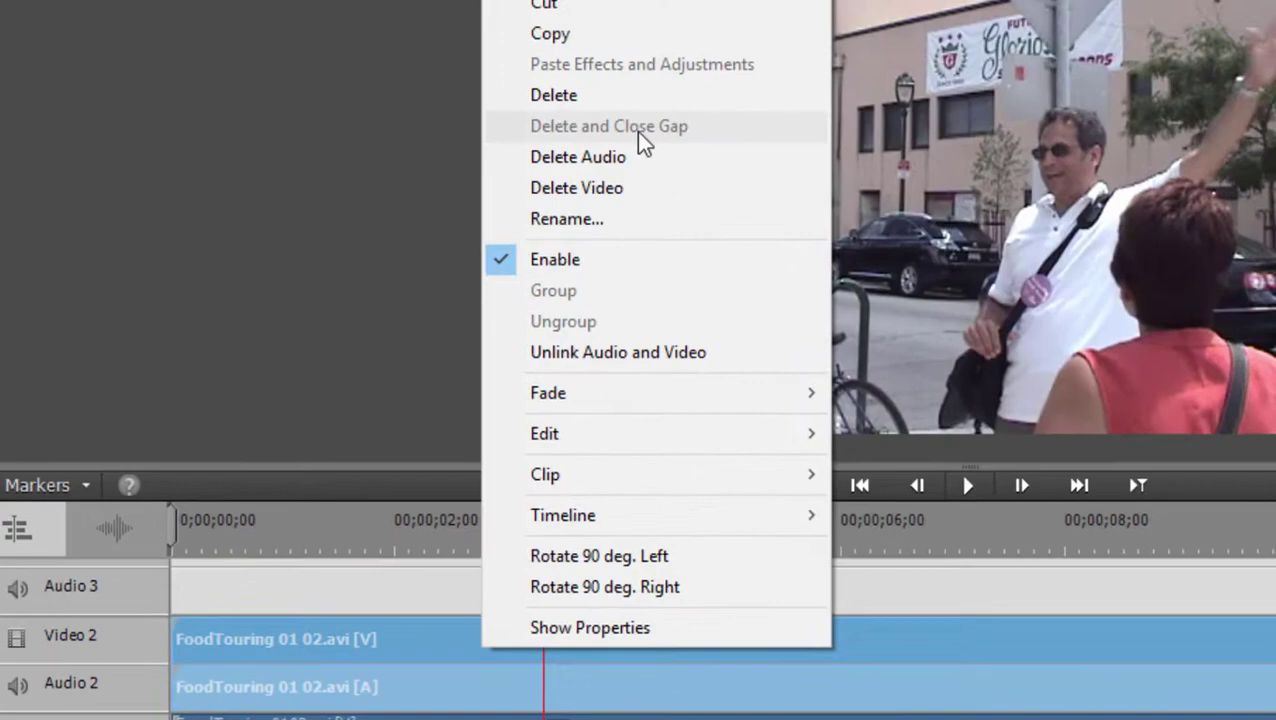
pyautogui.click(619, 157)
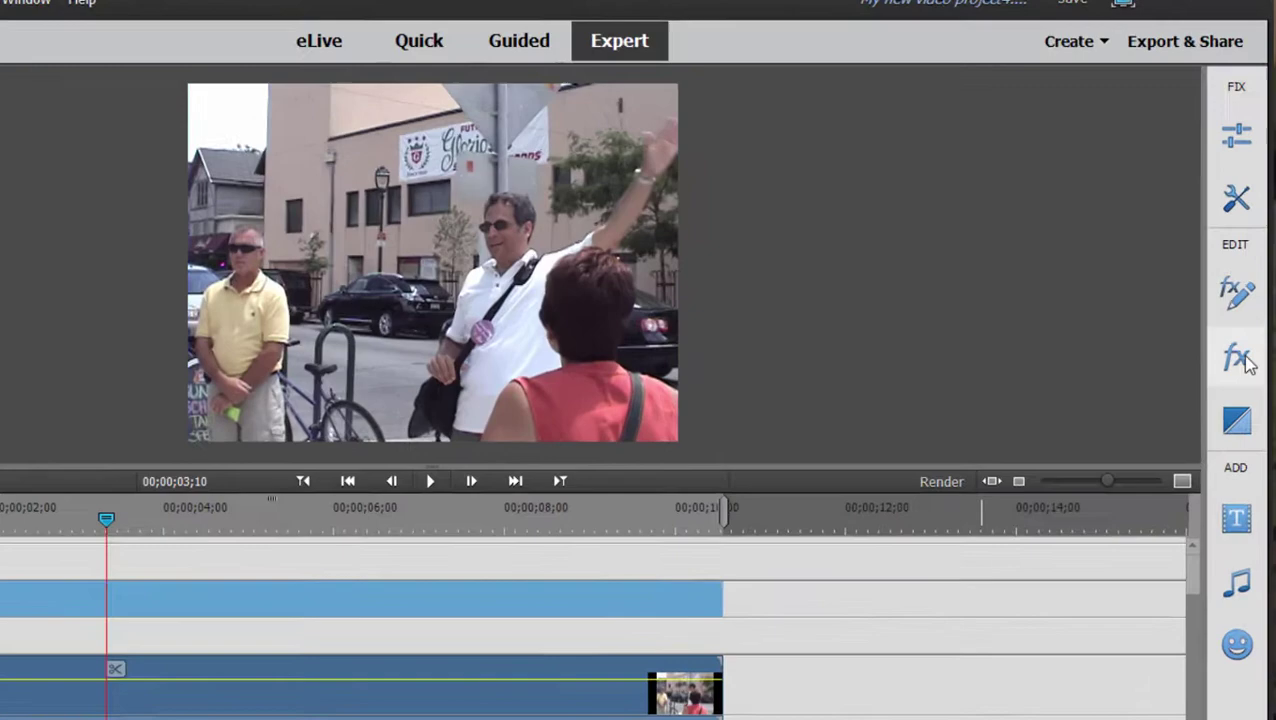
# Search the video effects for 'mos' and apply Mosaic to the Video 2 clip.
pyautogui.click(1240, 359)
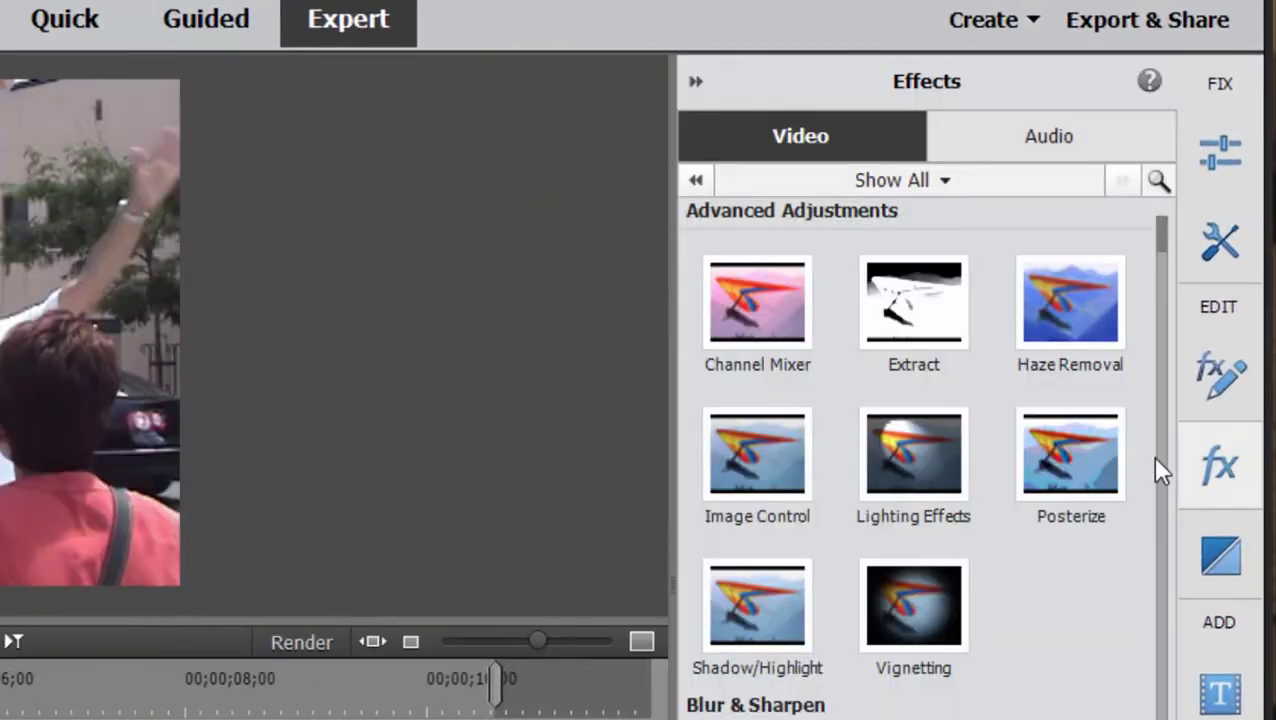
pyautogui.click(1154, 178)
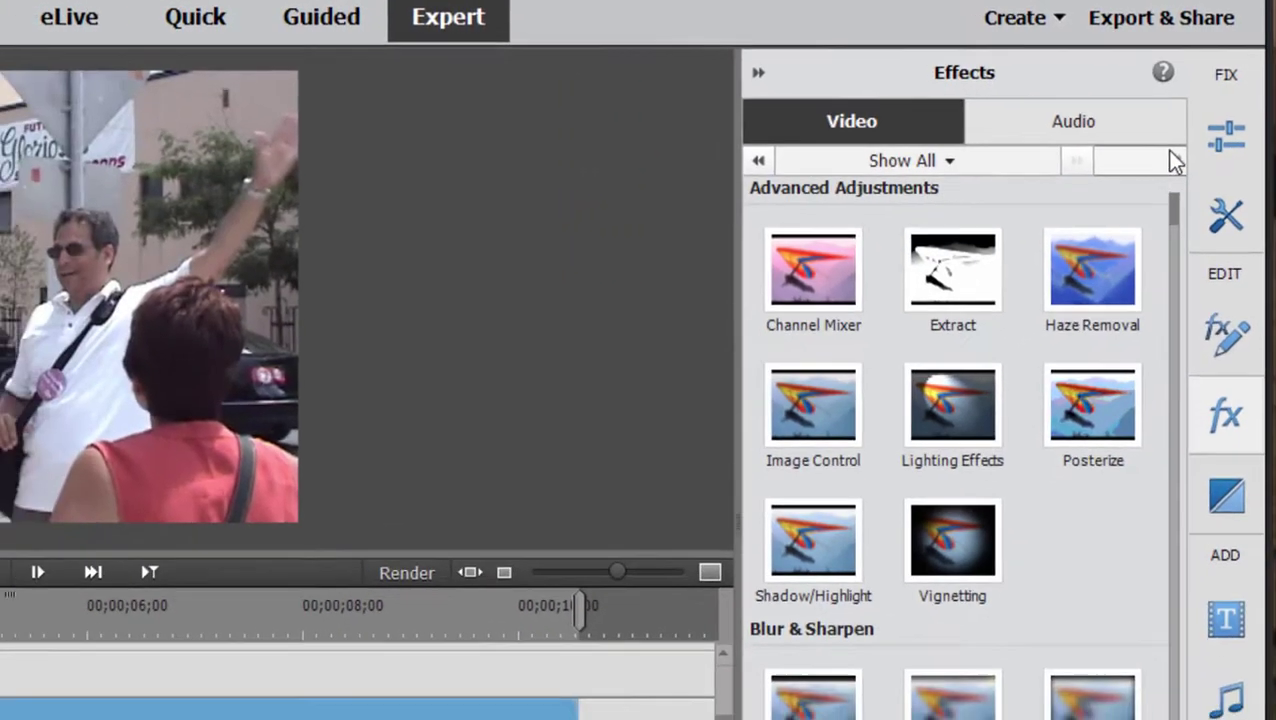
pyautogui.write('mos')
pyautogui.moveTo(968, 322); pyautogui.dragTo(330, 482)
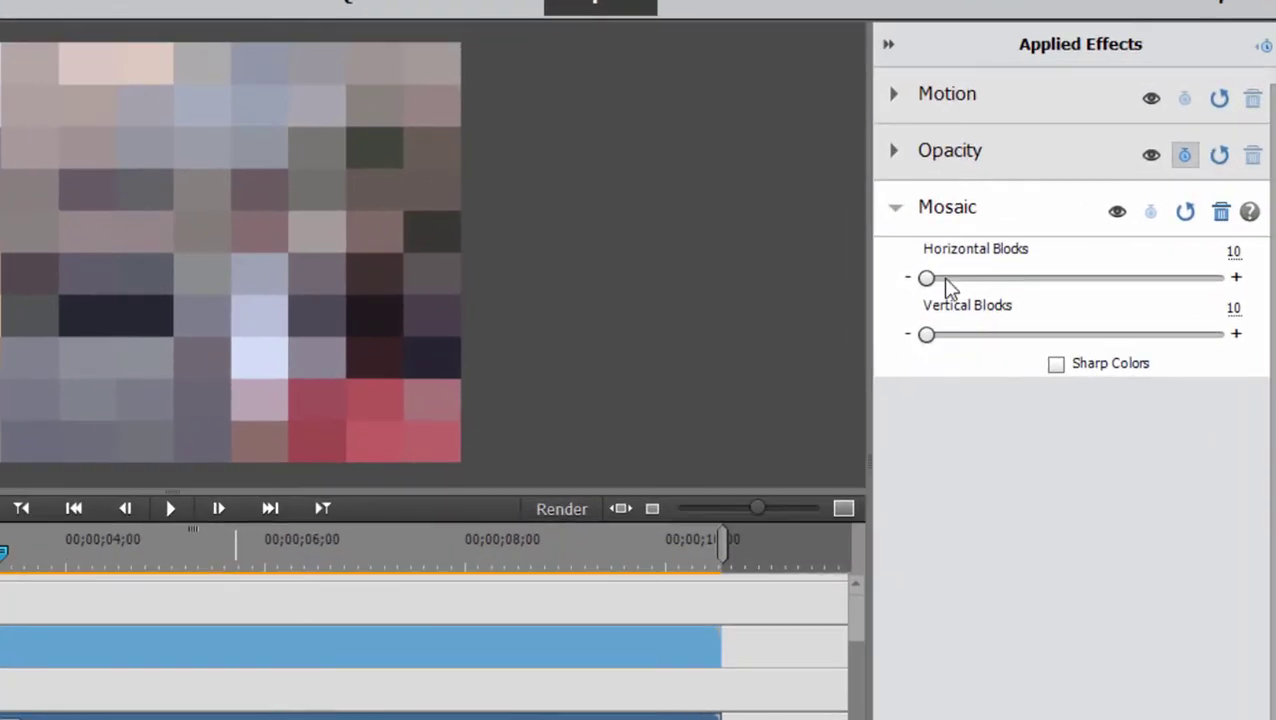
# Set the Mosaic to 100 horizontal blocks and about 102 vertical blocks.
pyautogui.moveTo(926, 285)
pyautogui.mouseDown()
pyautogui.moveTo(938, 283)
pyautogui.moveTo(926, 283)
pyautogui.mouseUp()
pyautogui.click(1234, 251)
pyautogui.write('100')
pyautogui.press('Return')
pyautogui.moveTo(1237, 308); pyautogui.dragTo(1275, 308)
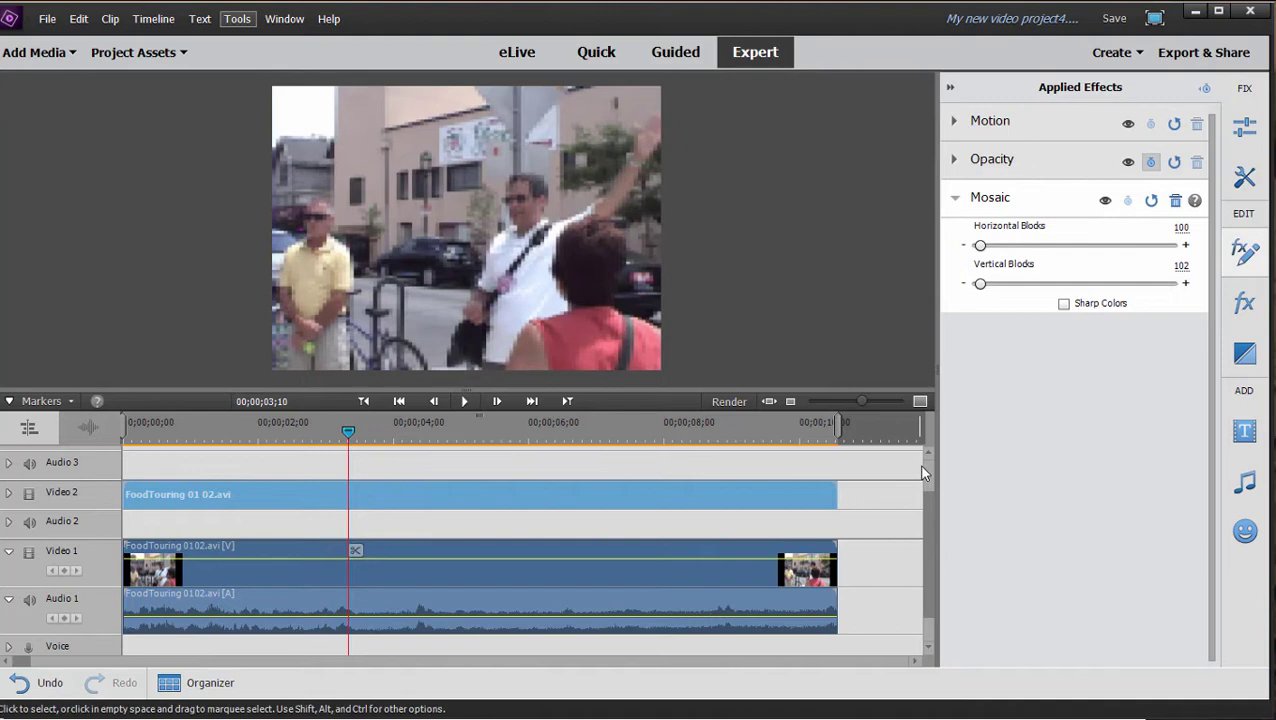
# Add a new Default Text still title to the timeline.
pyautogui.scroll(2, 928, 530)
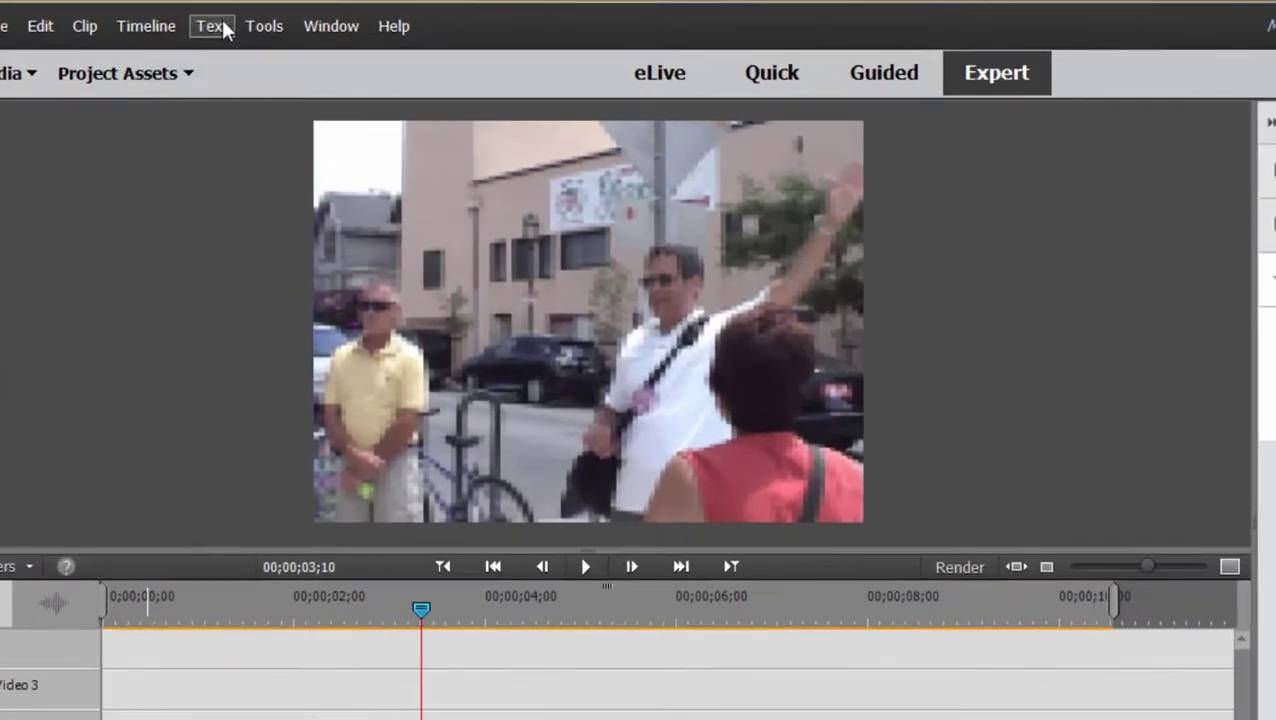
pyautogui.click(224, 30)
pyautogui.moveTo(420, 57)
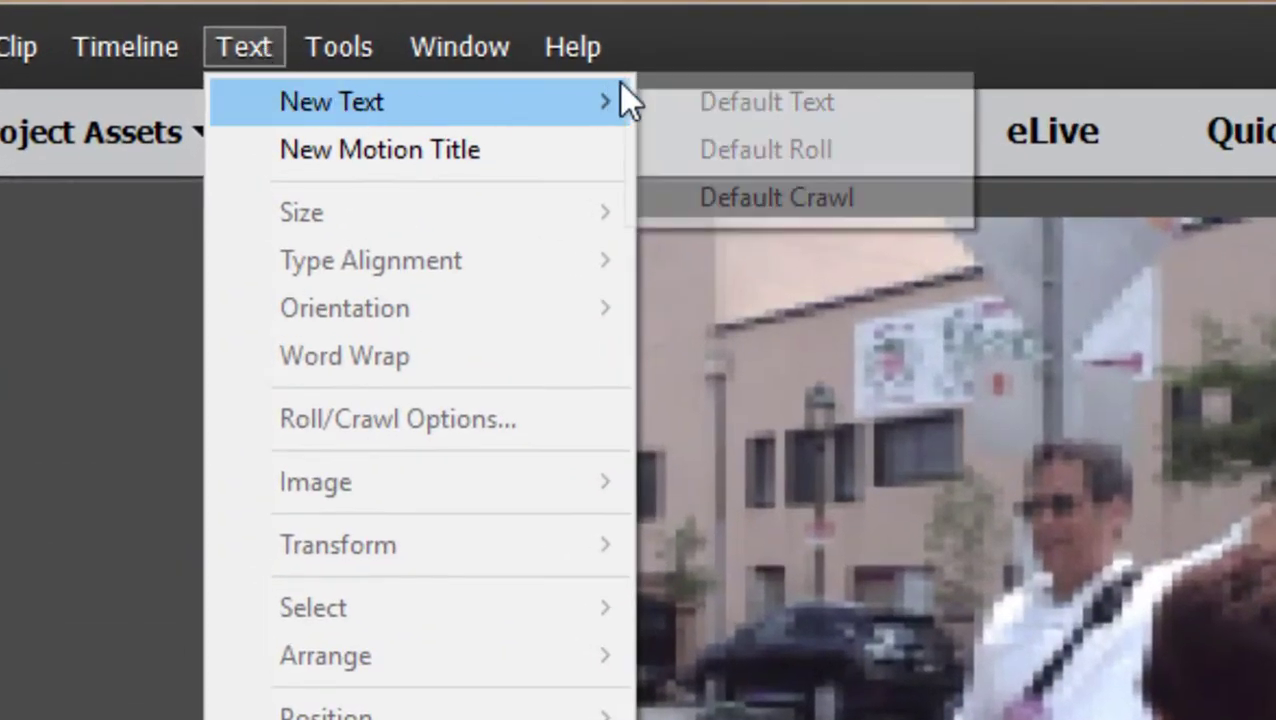
pyautogui.click(769, 100)
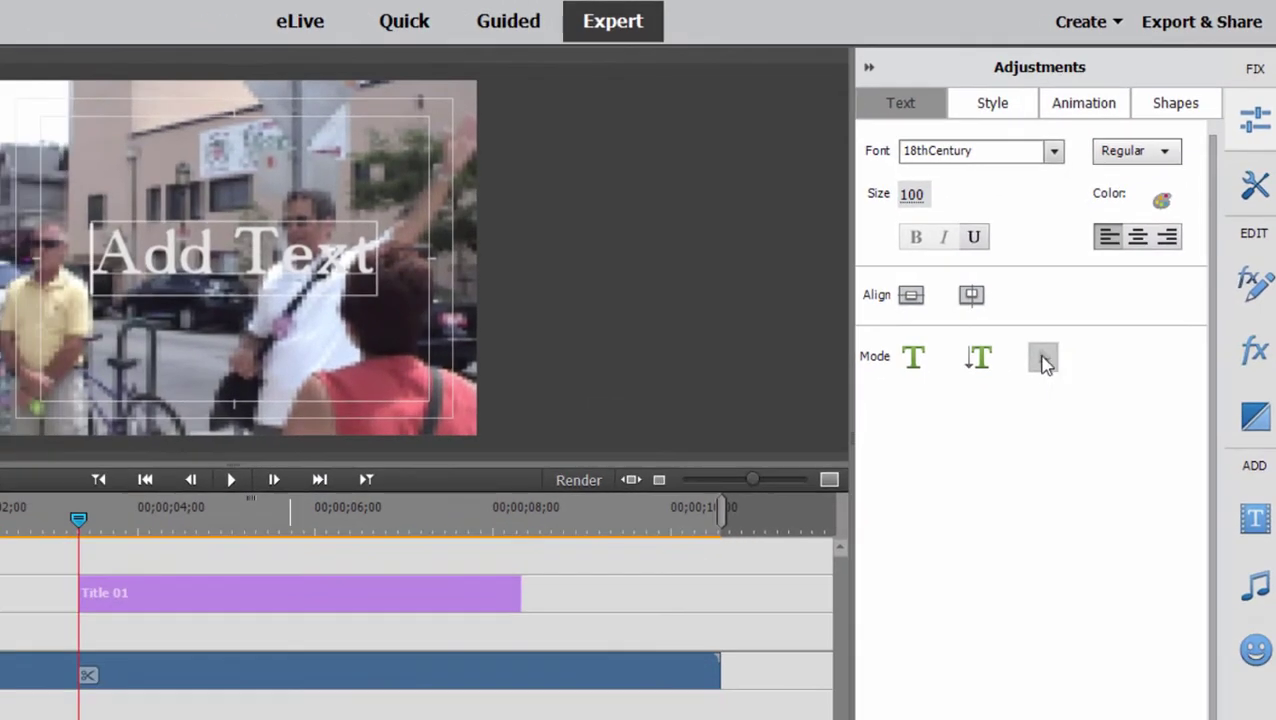
# Select the placeholder Add Text box and draw a white ellipse over the man's face.
pyautogui.click(963, 483)
pyautogui.click(372, 290)
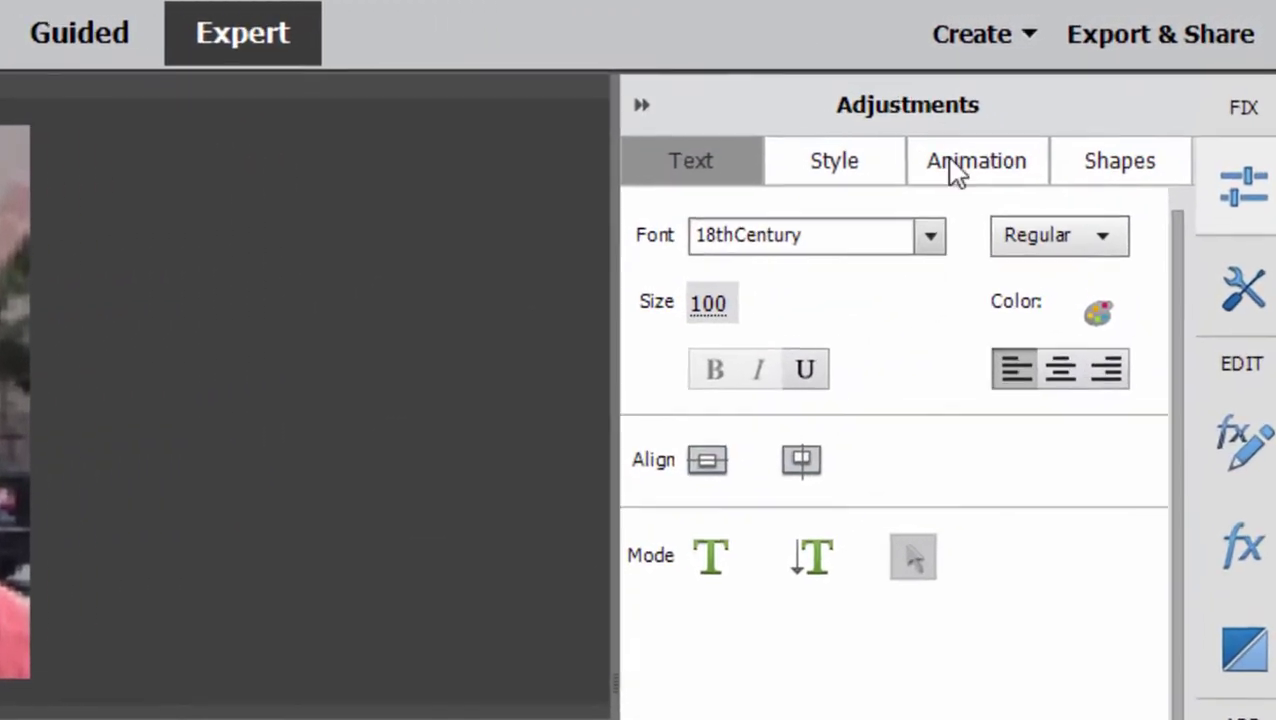
pyautogui.click(1116, 168)
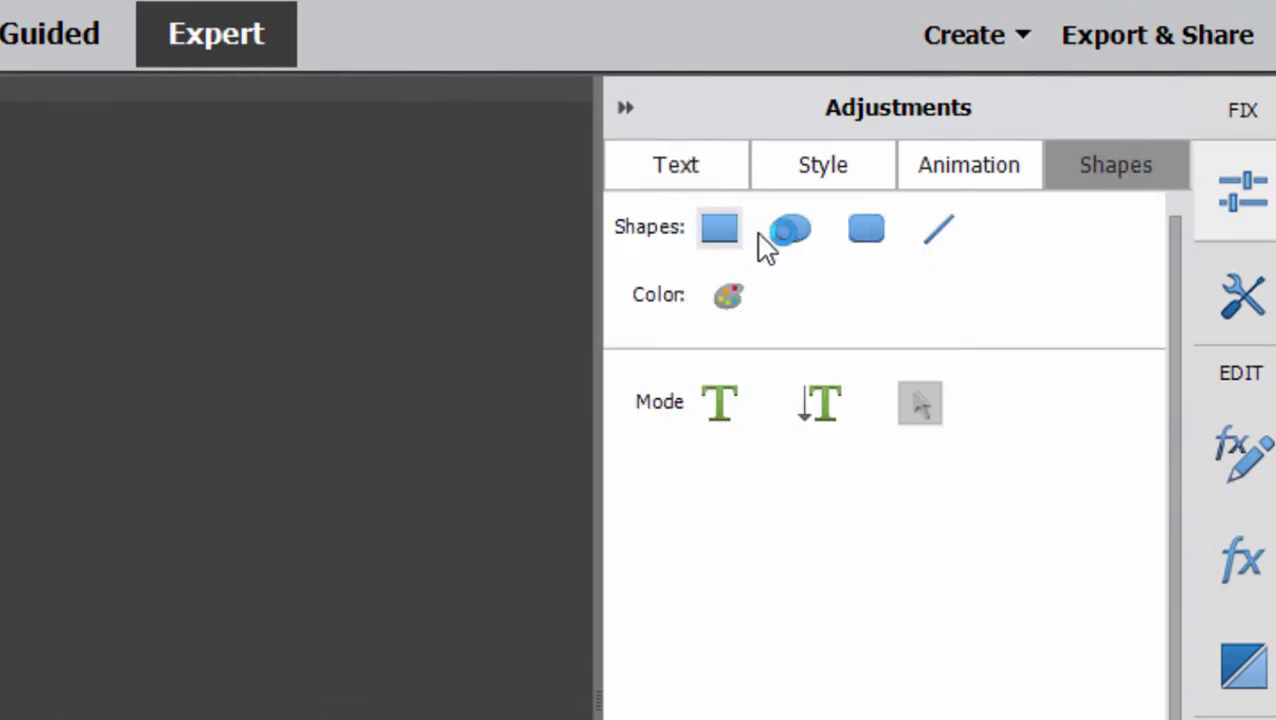
pyautogui.click(806, 230)
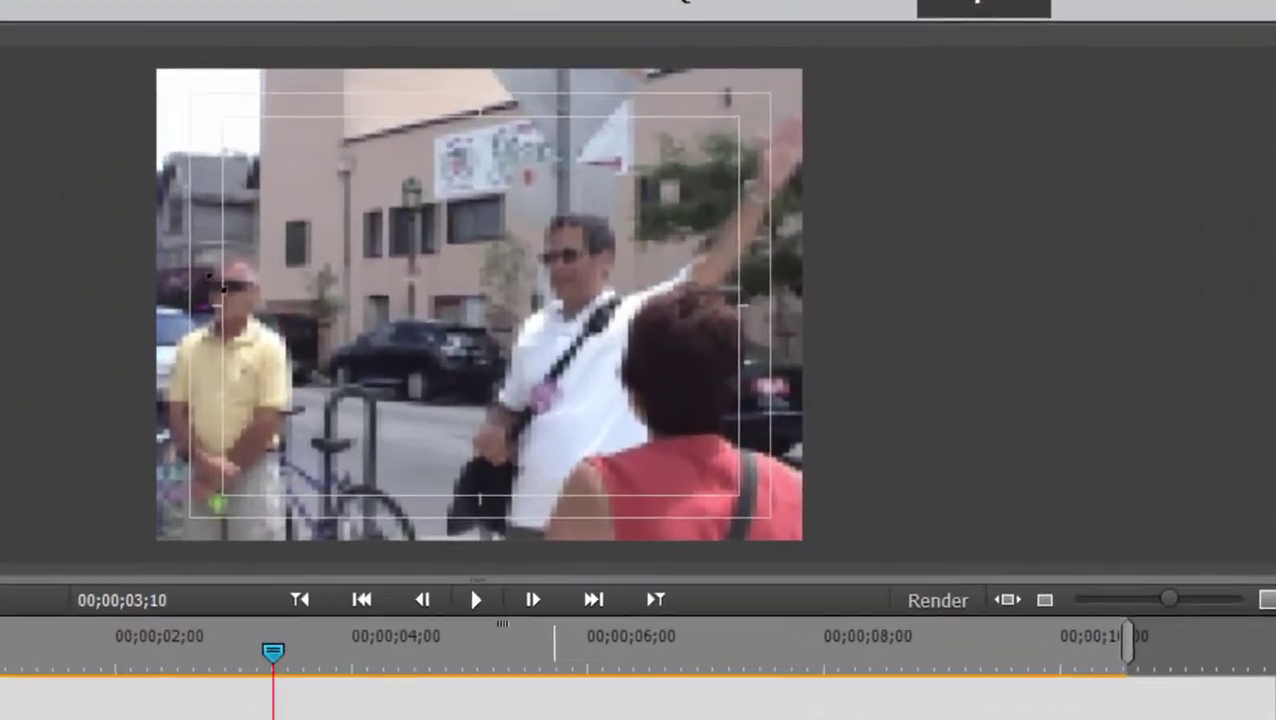
pyautogui.moveTo(97, 203)
pyautogui.mouseDown()
pyautogui.moveTo(130, 272)
pyautogui.moveTo(170, 270)
pyautogui.mouseUp()
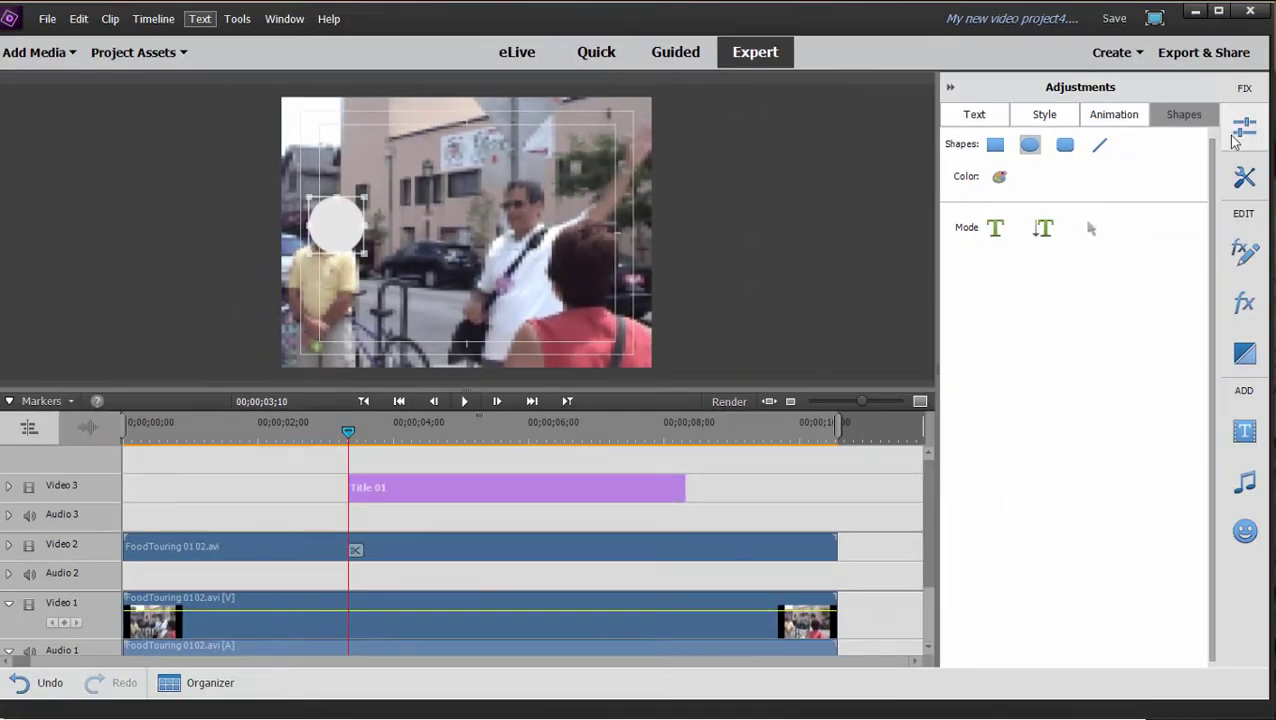
# Stretch Title 01 on Video 3 from the timeline start to the end of the FoodTouring clip.
pyautogui.click(649, 556)
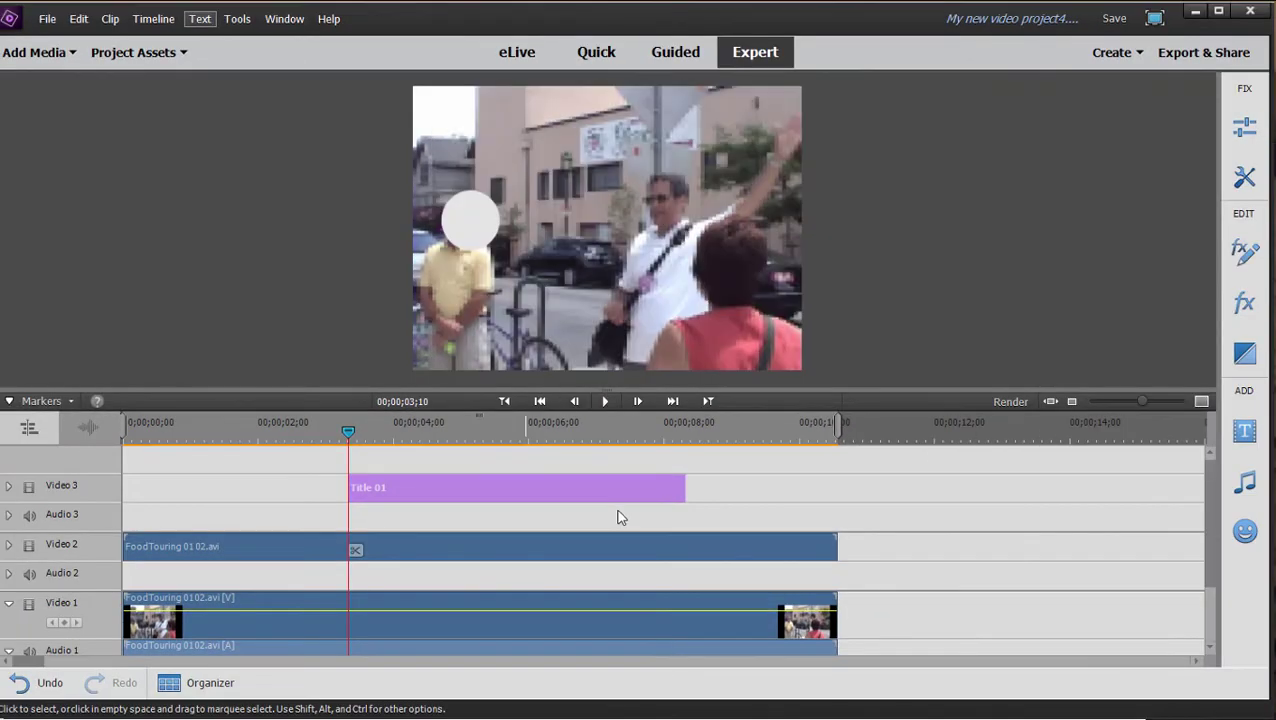
pyautogui.moveTo(684, 483); pyautogui.dragTo(837, 487)
pyautogui.moveTo(347, 502); pyautogui.dragTo(123, 497)
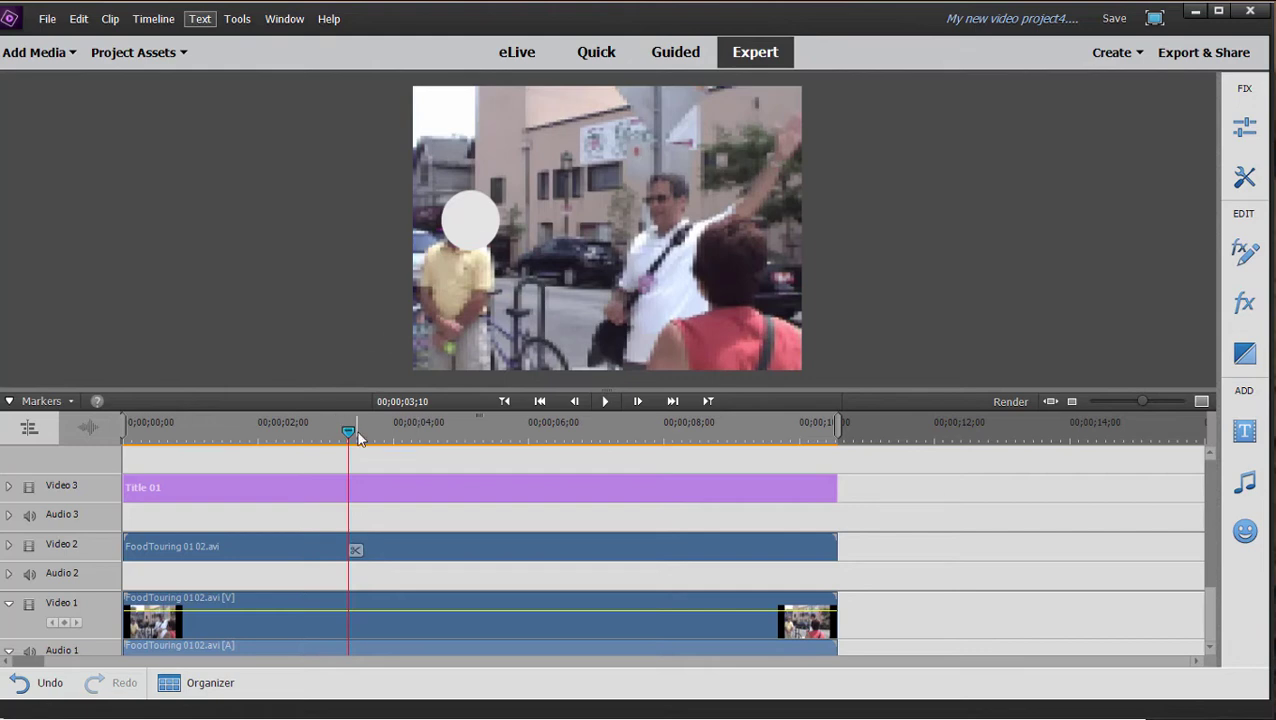
# At the first frame, nudge the circle onto the face and enable Motion animation with keyframes at 00;00;00;00.
pyautogui.moveTo(349, 433); pyautogui.dragTo(99, 463)
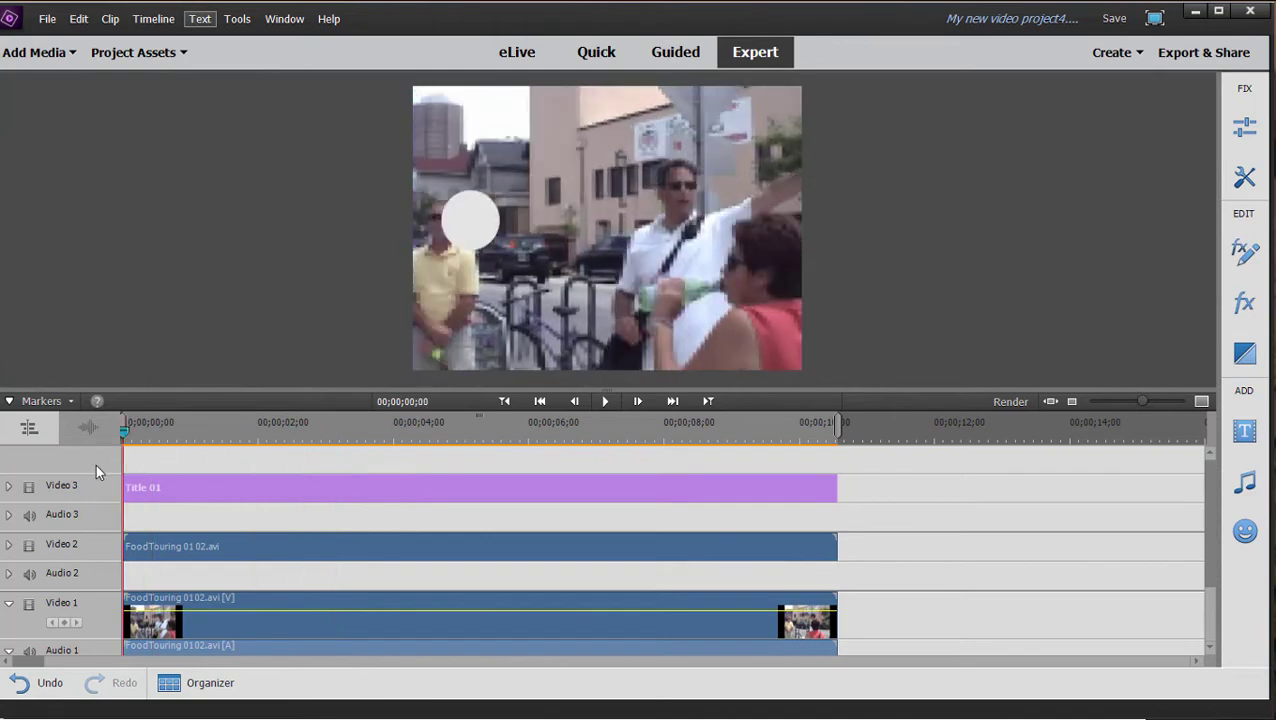
pyautogui.moveTo(478, 222); pyautogui.dragTo(461, 220)
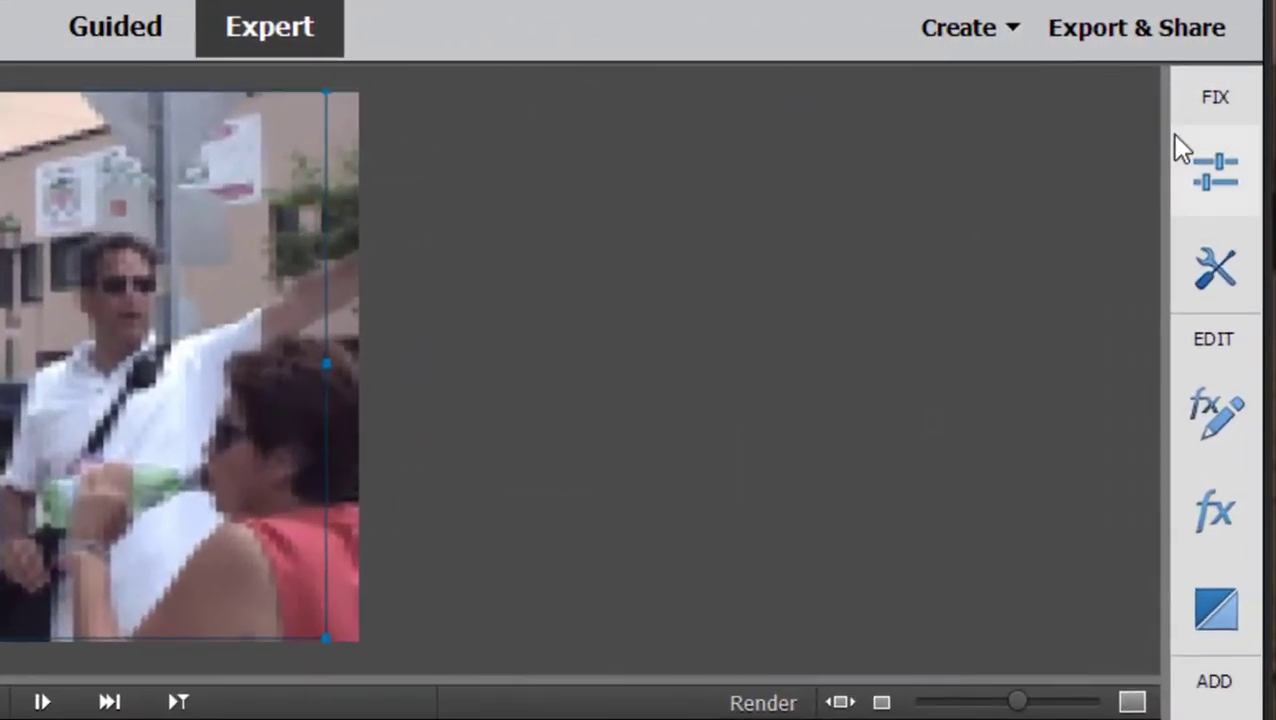
pyautogui.click(1217, 405)
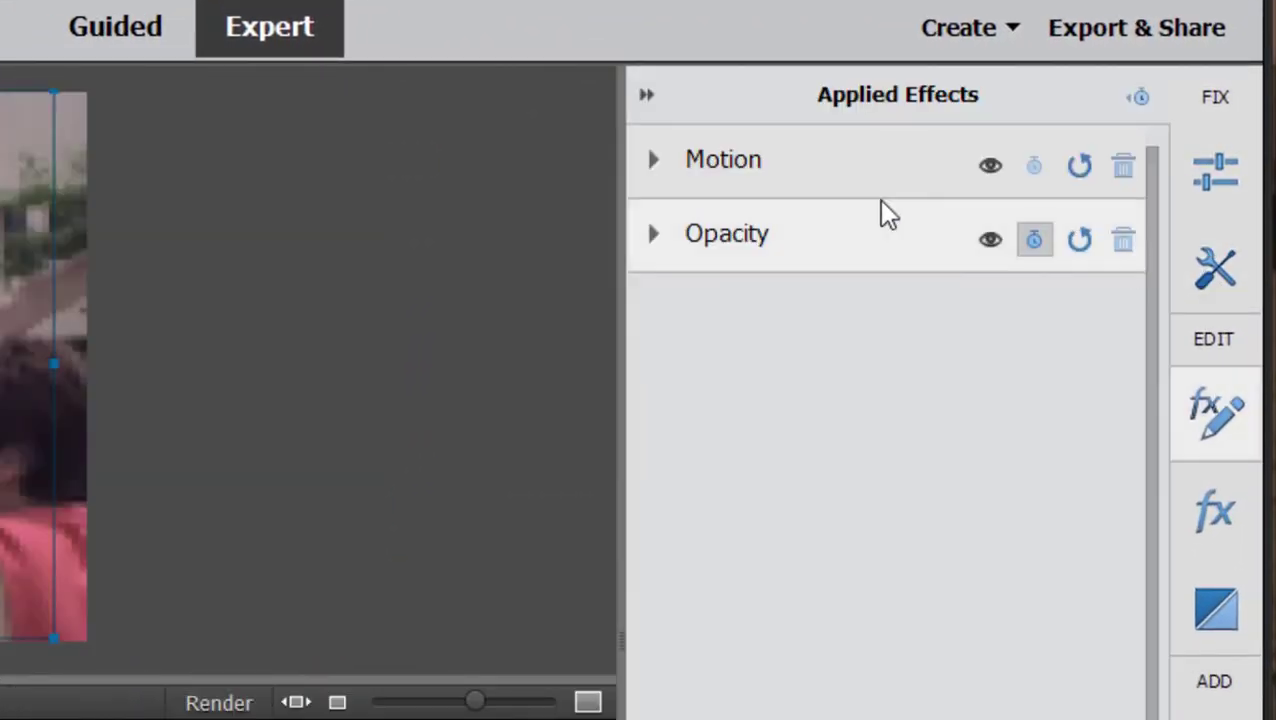
pyautogui.click(654, 162)
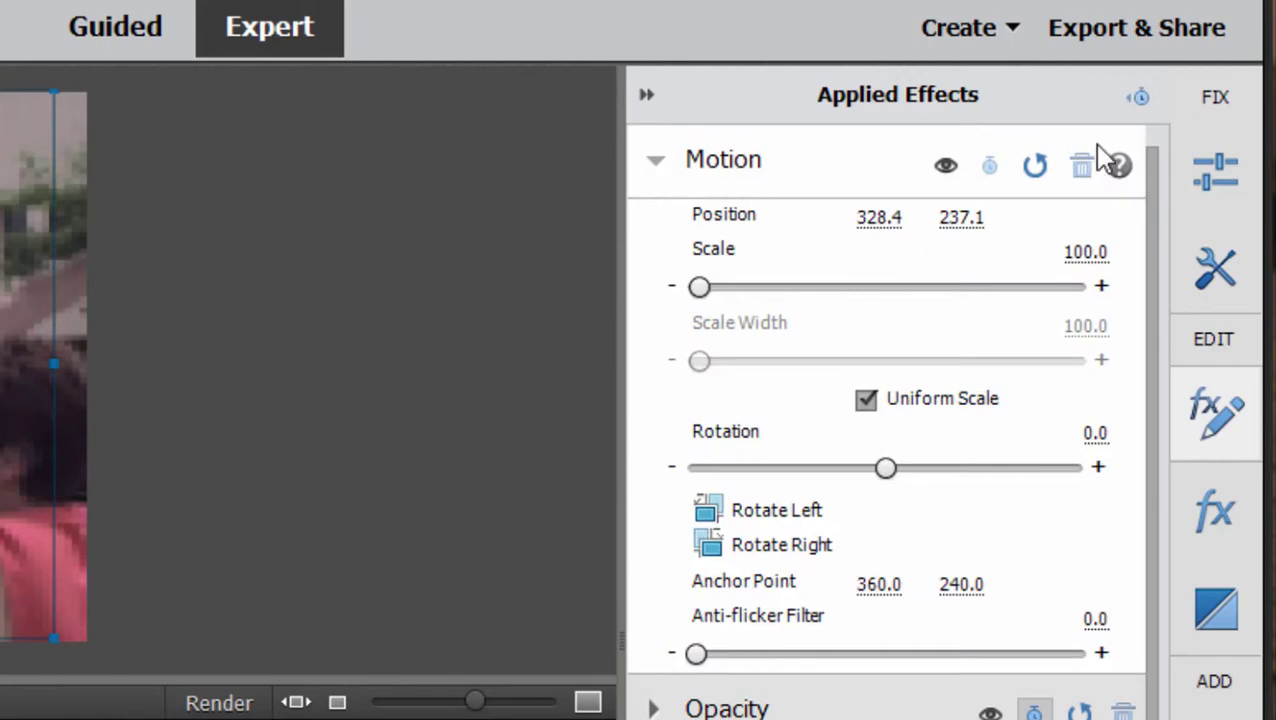
pyautogui.click(1138, 100)
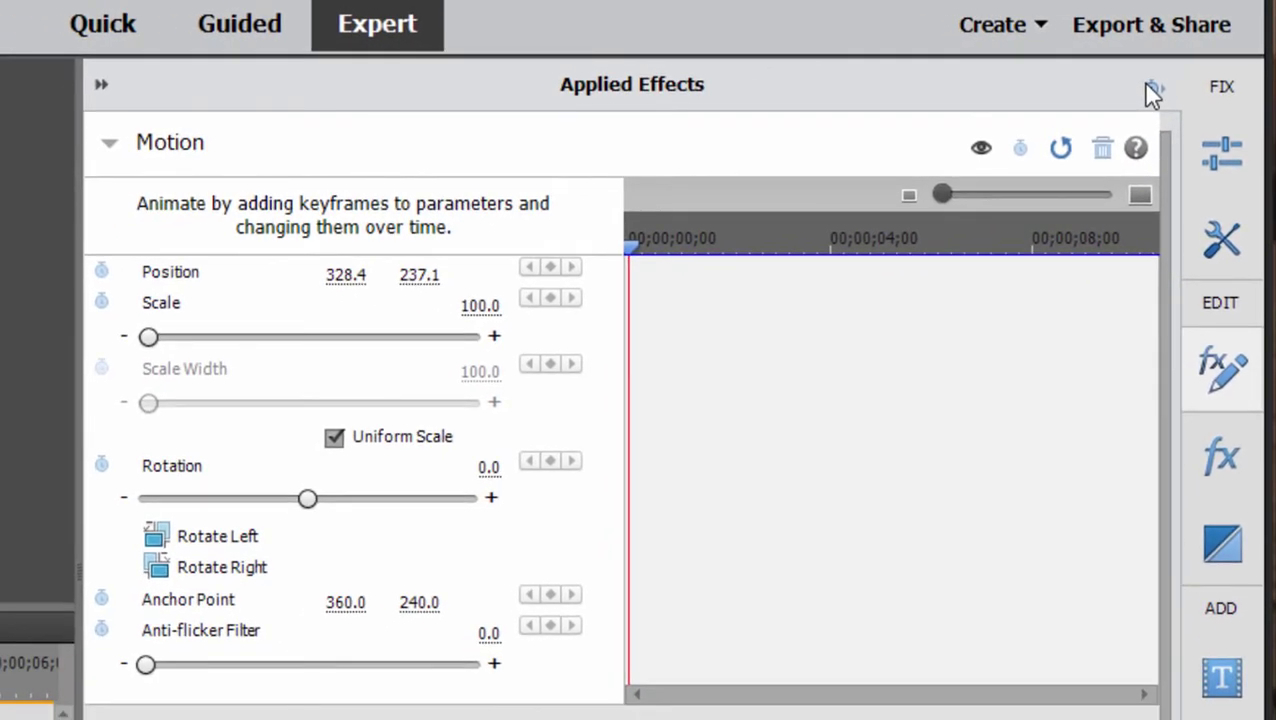
pyautogui.click(1027, 157)
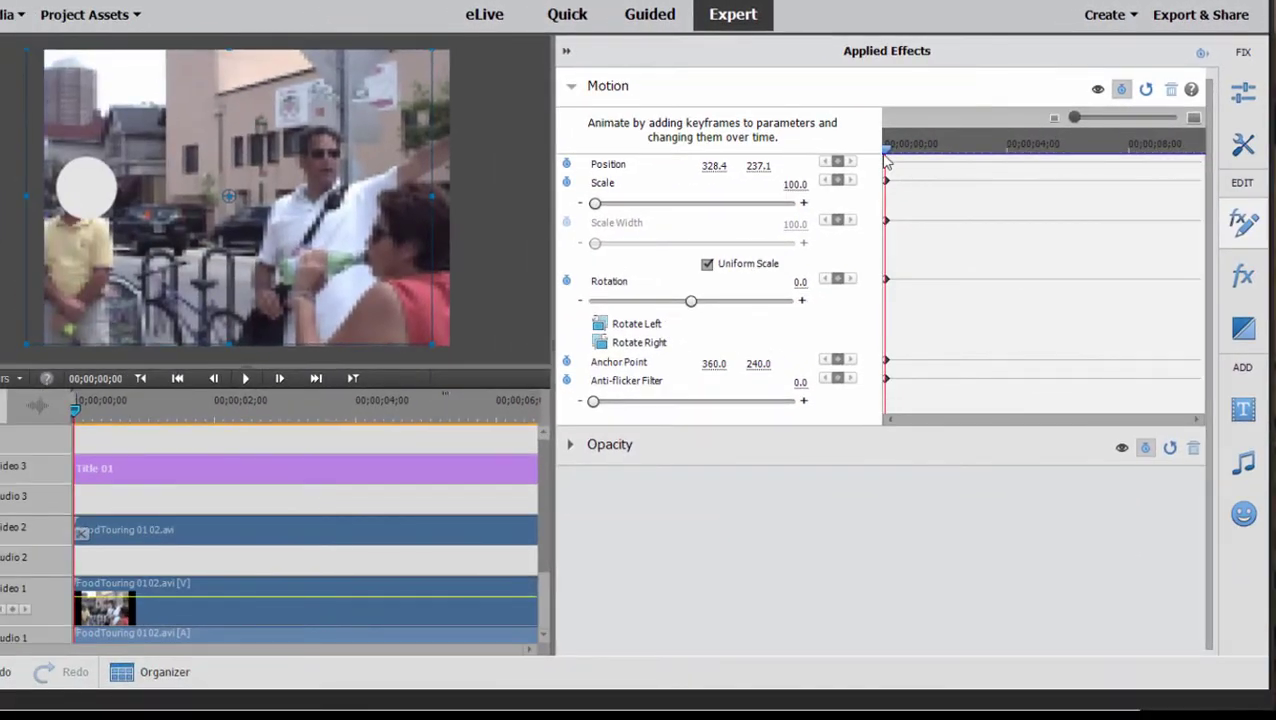
# Position the circle over the man's face at the clip's end and again near its start.
pyautogui.moveTo(886, 152); pyautogui.dragTo(1193, 165)
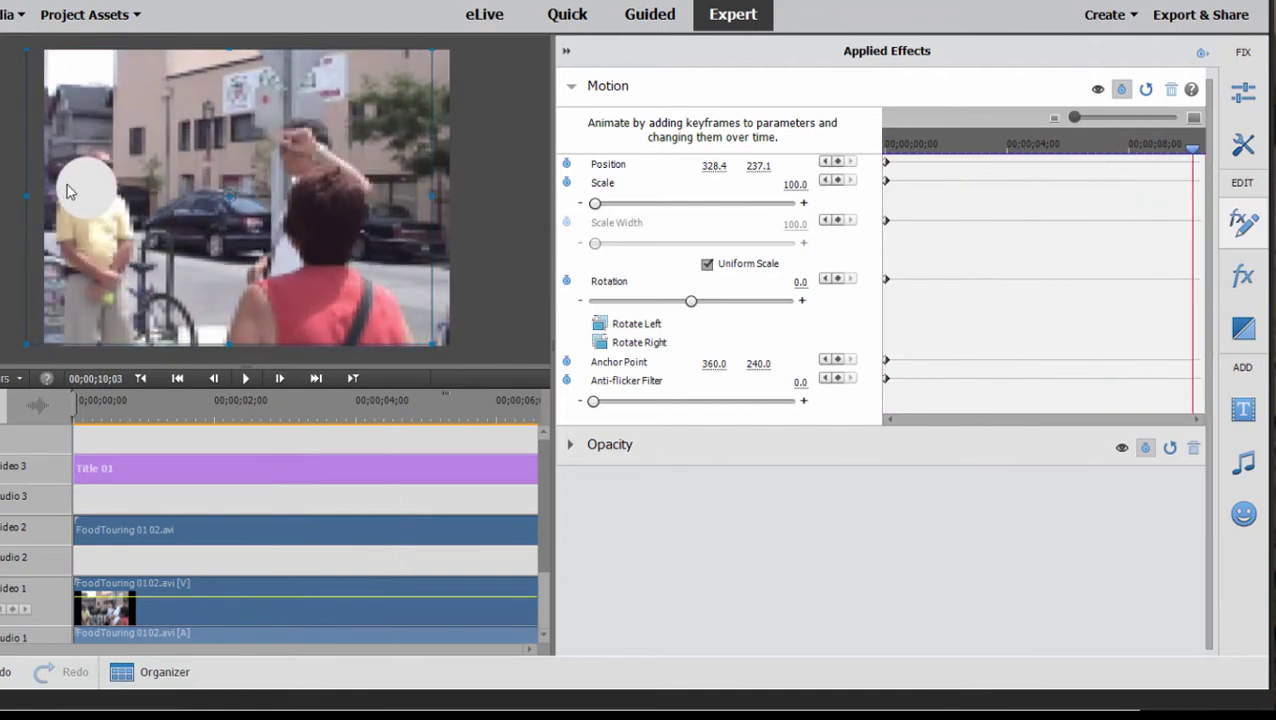
pyautogui.moveTo(80, 194); pyautogui.dragTo(98, 176)
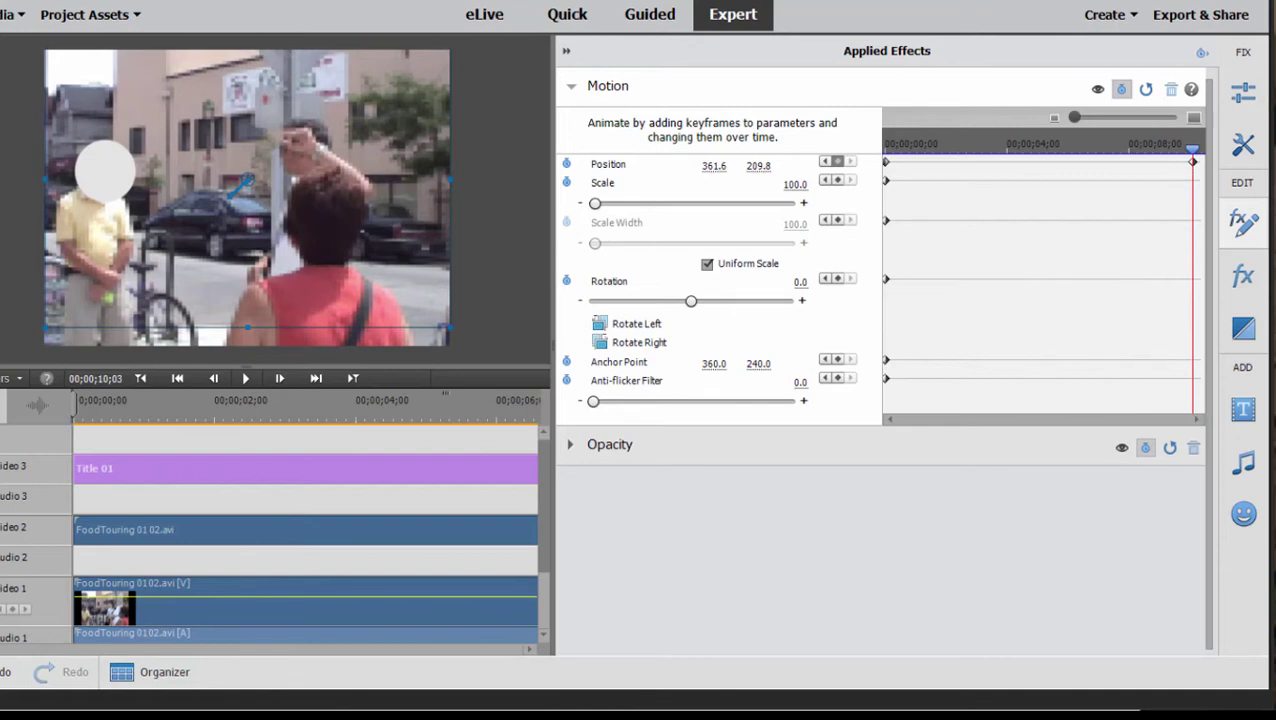
pyautogui.moveTo(1196, 157); pyautogui.dragTo(893, 160)
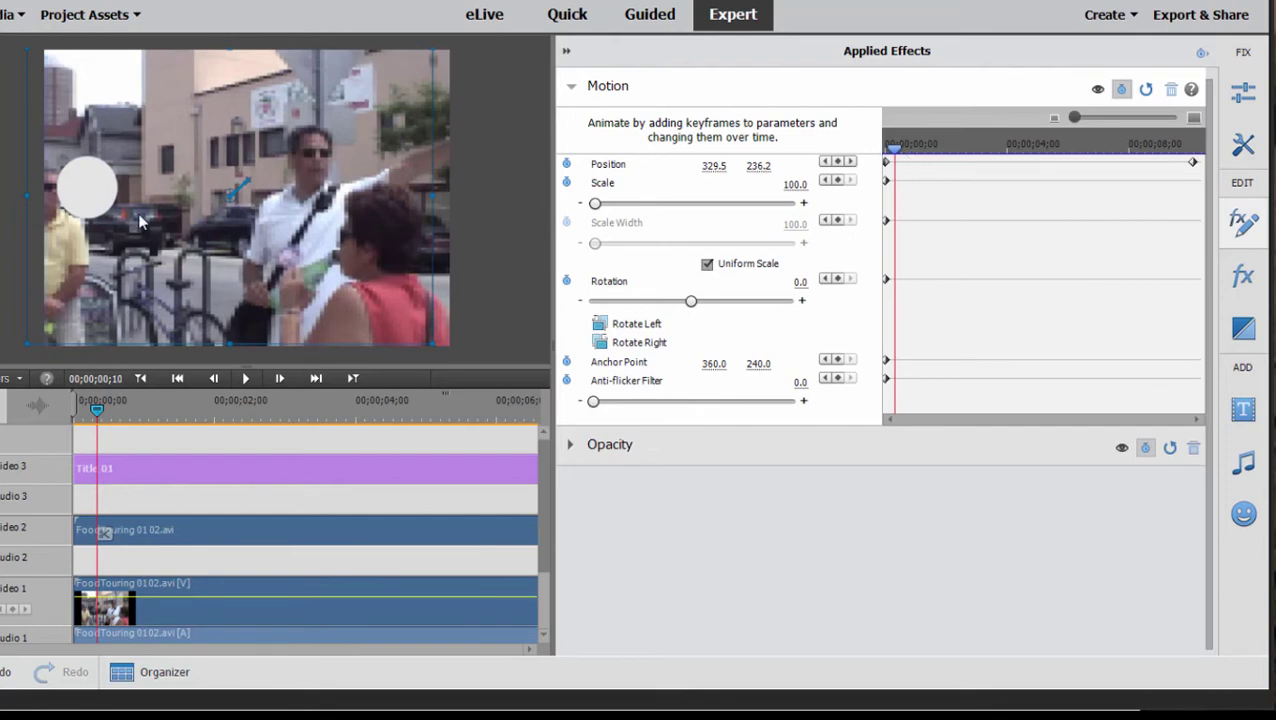
pyautogui.moveTo(91, 193); pyautogui.dragTo(46, 172)
# Step through the frames, nudging the circle down-right and then right to stay on the face.
pyautogui.press('Right')
pyautogui.press('Right')
pyautogui.press('Right')
pyautogui.press('Right')
pyautogui.press('Right')
pyautogui.press('Right')
pyautogui.press('Right')
pyautogui.press('Right')
pyautogui.press('Right')
pyautogui.press('Right')
pyautogui.press('Right')
pyautogui.press('Right')
pyautogui.press('Right')
pyautogui.press('Right')
pyautogui.press('Right')
pyautogui.press('Right')
pyautogui.press('Right')
pyautogui.press('Right')
pyautogui.press('Right')
pyautogui.press('Right')
pyautogui.press('Right')
pyautogui.press('Right')
pyautogui.press('Right')
pyautogui.press('Right')
pyautogui.press('Right')
pyautogui.press('Right')
pyautogui.press('Right')
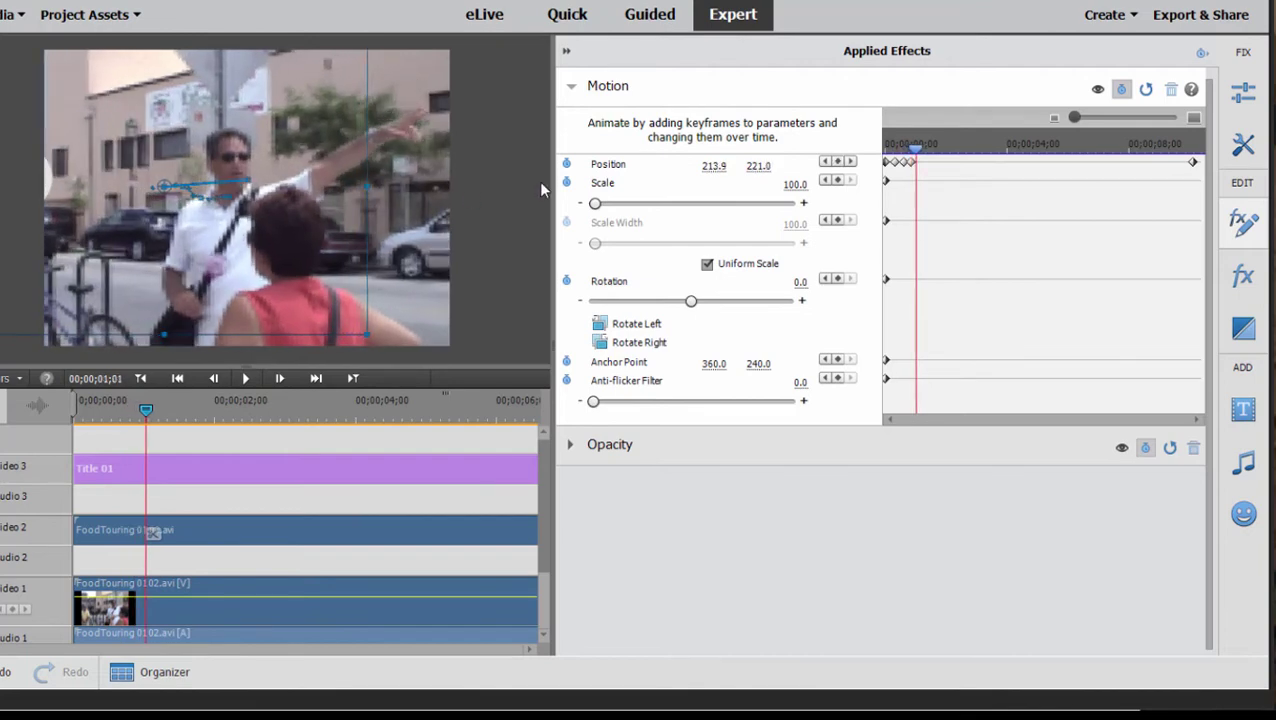
pyautogui.press('Right')
pyautogui.press('Right')
pyautogui.press('Right')
pyautogui.press('Right')
pyautogui.press('Right')
pyautogui.press('Right')
pyautogui.press('Right')
pyautogui.press('Right')
pyautogui.press('Right')
pyautogui.press('Right')
pyautogui.press('Right')
pyautogui.press('Right')
pyautogui.press('Right')
pyautogui.press('Right')
pyautogui.press('Right')
pyautogui.press('Right')
pyautogui.press('Right')
pyautogui.press('Right')
pyautogui.press('Right')
pyautogui.press('Right')
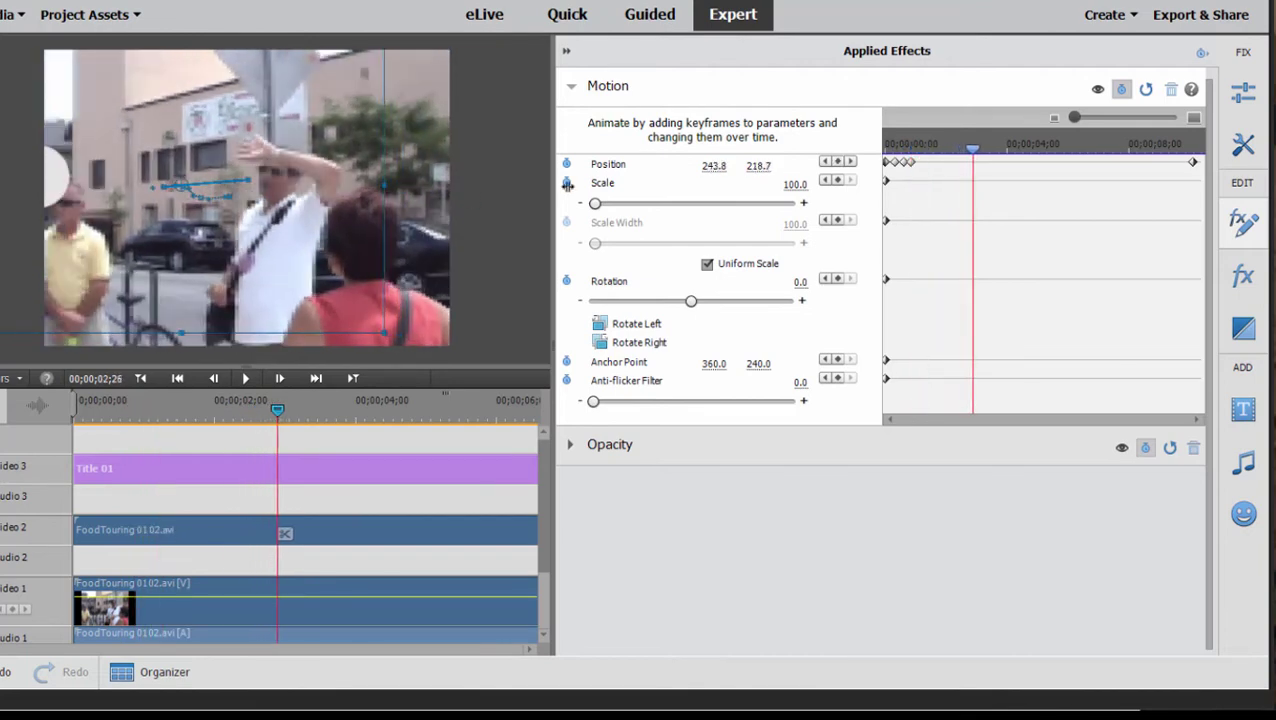
pyautogui.press('Left')
pyautogui.press('Left')
pyautogui.press('Left')
pyautogui.press('Left')
pyautogui.press('Left')
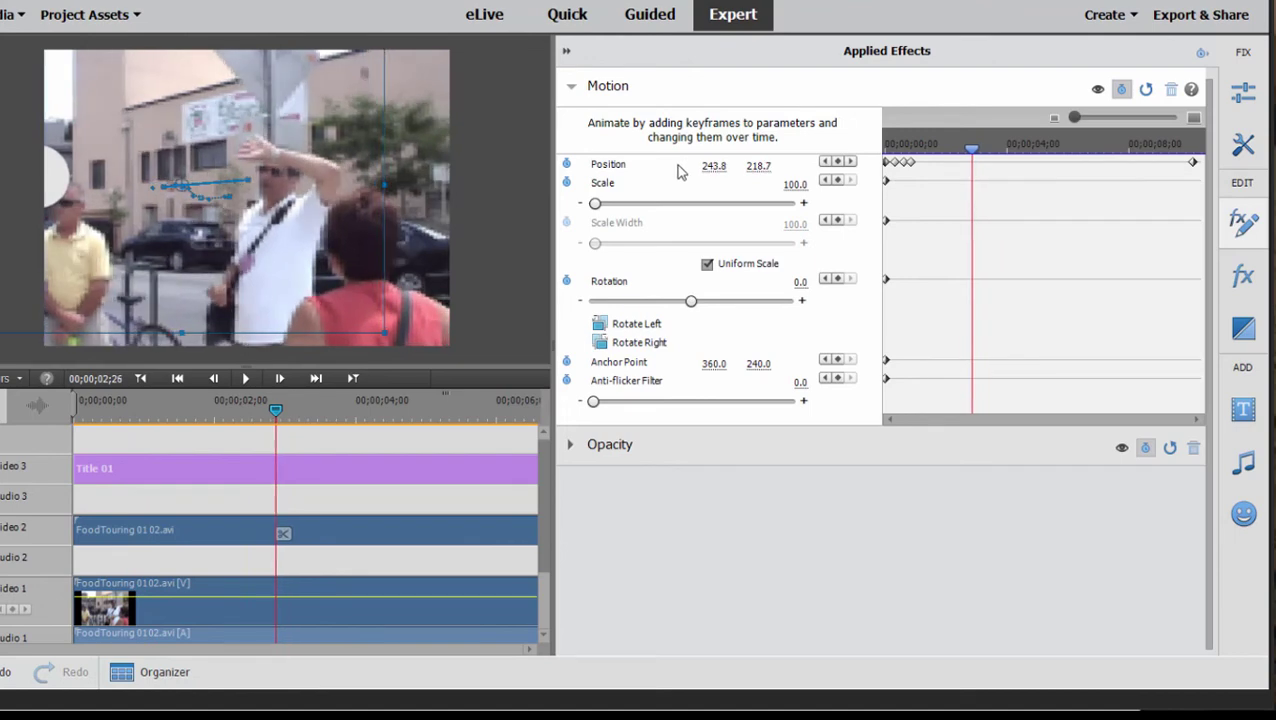
pyautogui.click(64, 208)
pyautogui.moveTo(64, 208); pyautogui.dragTo(71, 218)
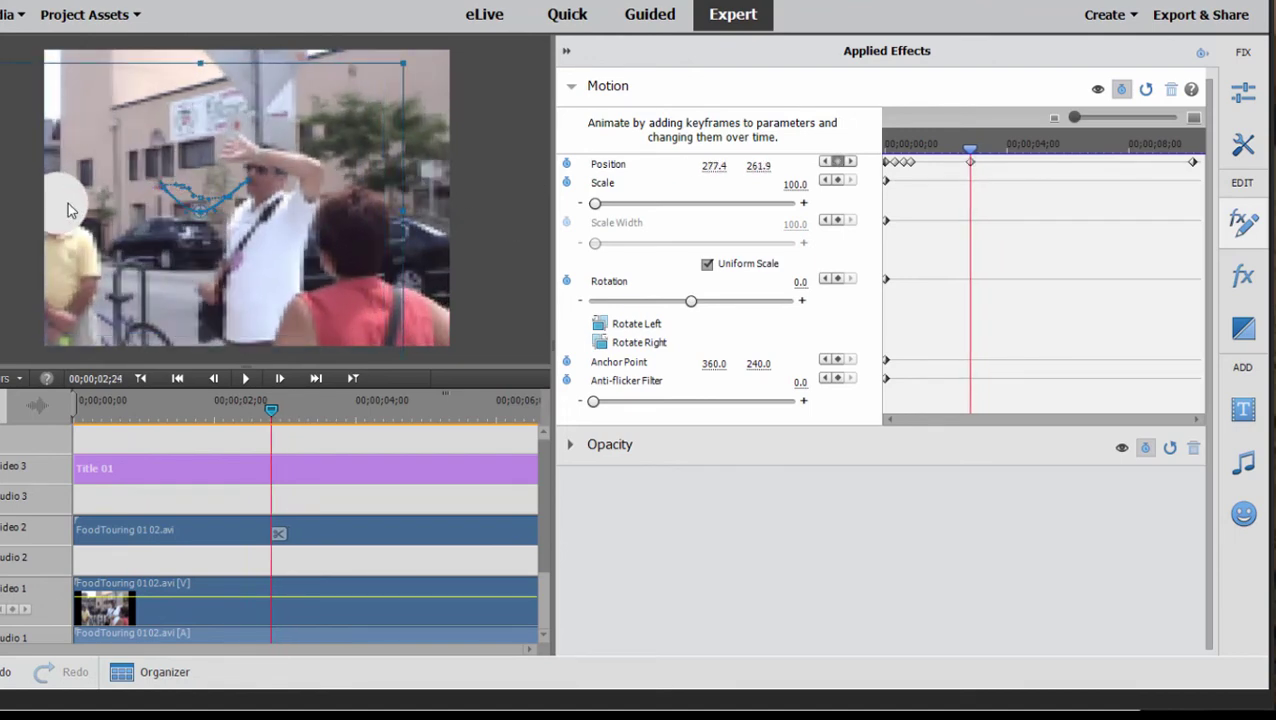
pyautogui.press('Right')
pyautogui.press('Right')
pyautogui.press('Right')
pyautogui.press('Right')
pyautogui.press('Right')
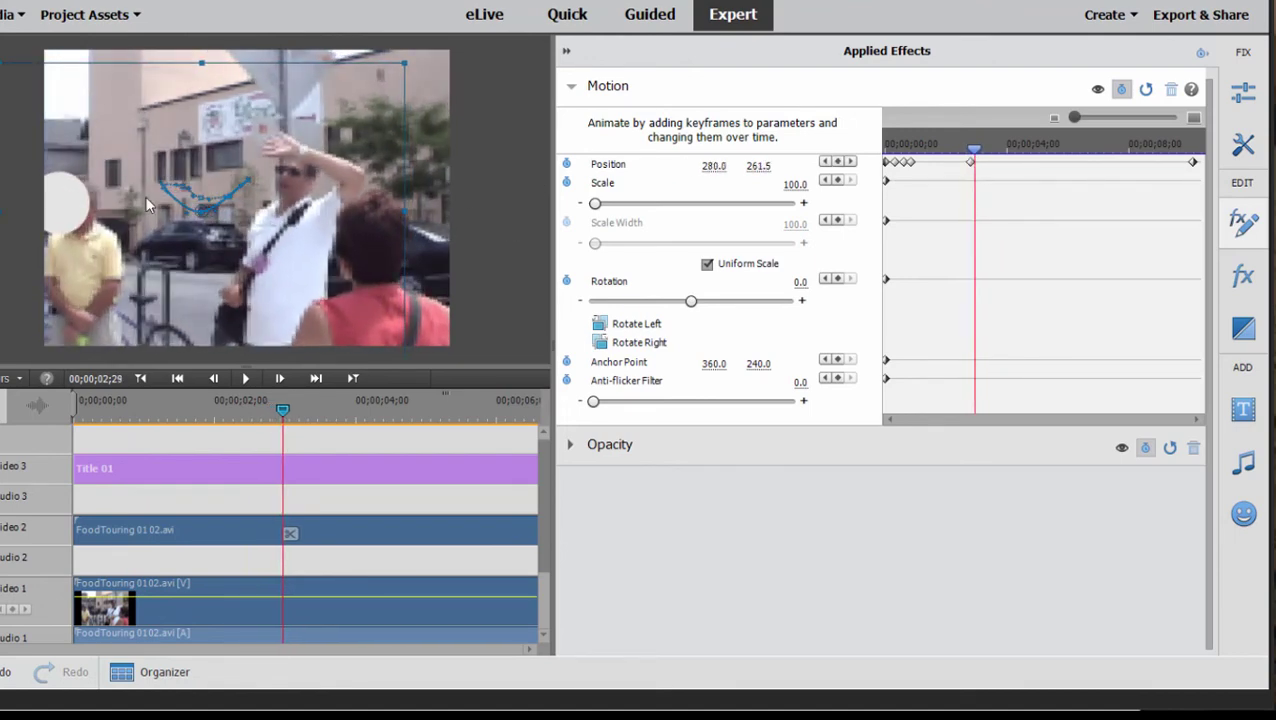
pyautogui.moveTo(75, 210); pyautogui.dragTo(101, 196)
pyautogui.press('Right')
pyautogui.press('Right')
pyautogui.press('Right')
pyautogui.press('Right')
pyautogui.press('Right')
pyautogui.press('Right')
pyautogui.press('Right')
pyautogui.press('Right')
pyautogui.press('Right')
pyautogui.press('Right')
pyautogui.press('Right')
pyautogui.press('Right')
pyautogui.press('Right')
pyautogui.press('Right')
pyautogui.press('Right')
pyautogui.press('Right')
pyautogui.press('Right')
pyautogui.press('Right')
pyautogui.press('Right')
pyautogui.press('Right')
pyautogui.press('Right')
pyautogui.press('Right')
pyautogui.press('Right')
pyautogui.press('Right')
pyautogui.press('Right')
pyautogui.press('Right')
pyautogui.press('Right')
pyautogui.press('Right')
pyautogui.press('Right')
pyautogui.press('Right')
pyautogui.press('Right')
pyautogui.press('Right')
pyautogui.press('Right')
pyautogui.press('Right')
pyautogui.press('Right')
pyautogui.press('Right')
pyautogui.press('Right')
pyautogui.press('Right')
pyautogui.press('Right')
pyautogui.press('Right')
pyautogui.press('Right')
pyautogui.press('Right')
pyautogui.press('Right')
pyautogui.press('Right')
pyautogui.press('Right')
pyautogui.press('Right')
pyautogui.press('Right')
pyautogui.press('Right')
pyautogui.press('Right')
pyautogui.press('Right')
pyautogui.press('Right')
pyautogui.press('Right')
pyautogui.press('Right')
pyautogui.press('Right')
pyautogui.press('Right')
pyautogui.press('Right')
pyautogui.press('Right')
pyautogui.press('Right')
pyautogui.press('Right')
pyautogui.press('Right')
pyautogui.press('Right')
pyautogui.press('Right')
pyautogui.press('Right')
pyautogui.press('Right')
pyautogui.press('Right')
pyautogui.press('Right')
pyautogui.press('Right')
pyautogui.press('Right')
pyautogui.press('Right')
pyautogui.press('Right')
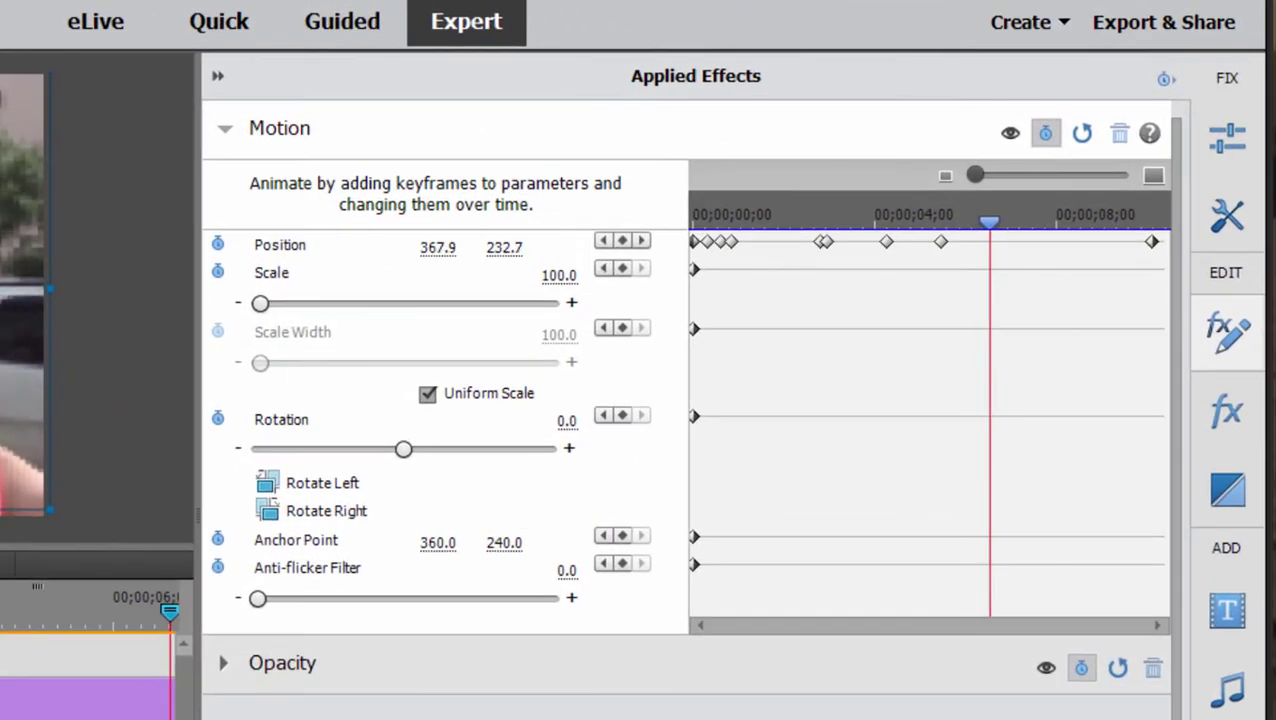
pyautogui.press('Right')
pyautogui.press('Right')
pyautogui.press('Right')
pyautogui.press('Right')
pyautogui.press('Right')
pyautogui.press('Right')
pyautogui.press('Right')
pyautogui.press('Right')
pyautogui.press('Right')
pyautogui.press('Right')
pyautogui.press('Right')
pyautogui.press('Right')
pyautogui.press('Right')
pyautogui.press('Right')
pyautogui.press('Right')
pyautogui.press('Right')
pyautogui.press('Right')
pyautogui.press('Right')
pyautogui.press('Right')
pyautogui.press('Right')
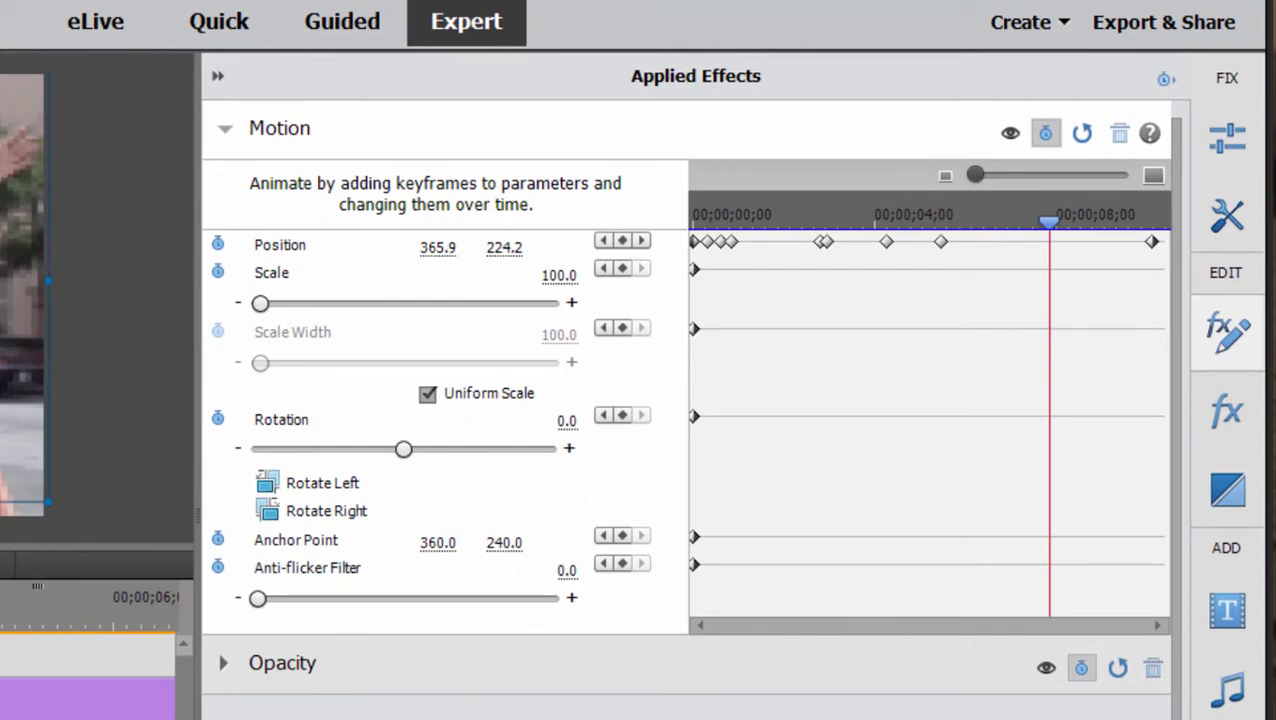
pyautogui.press('Right')
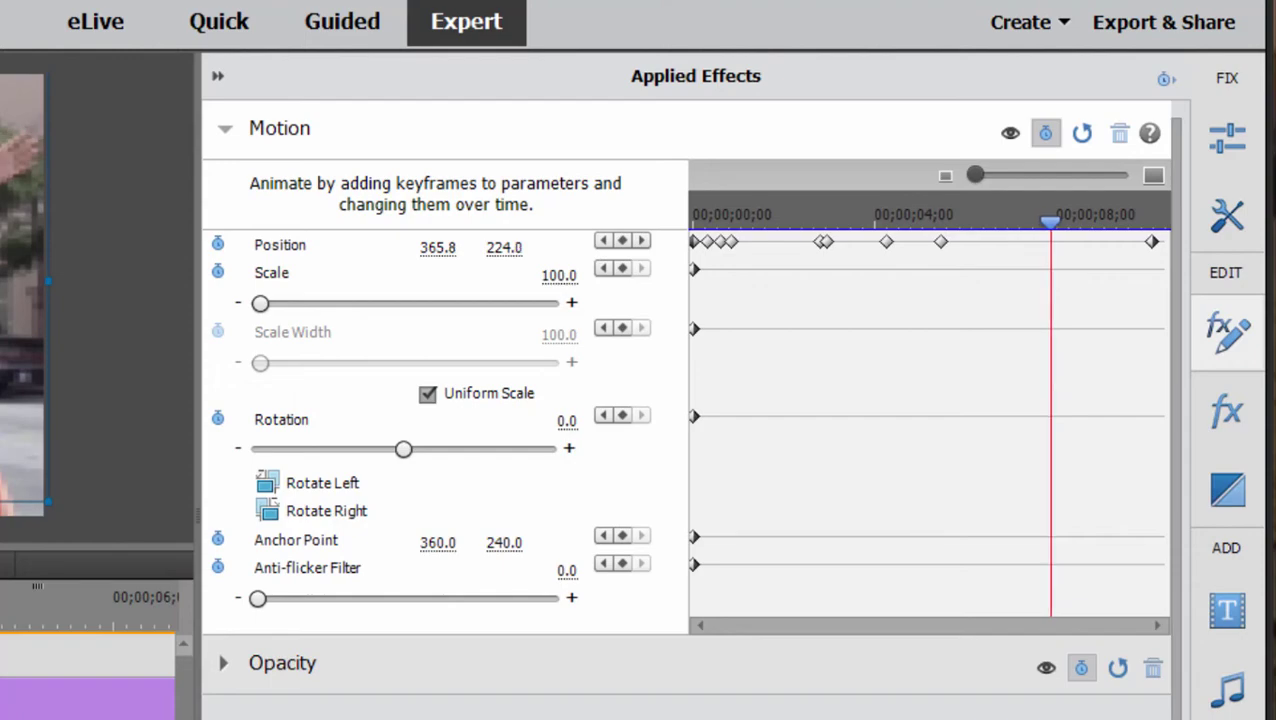
pyautogui.press('Right')
pyautogui.press('Right')
pyautogui.press('Right')
pyautogui.press('Right')
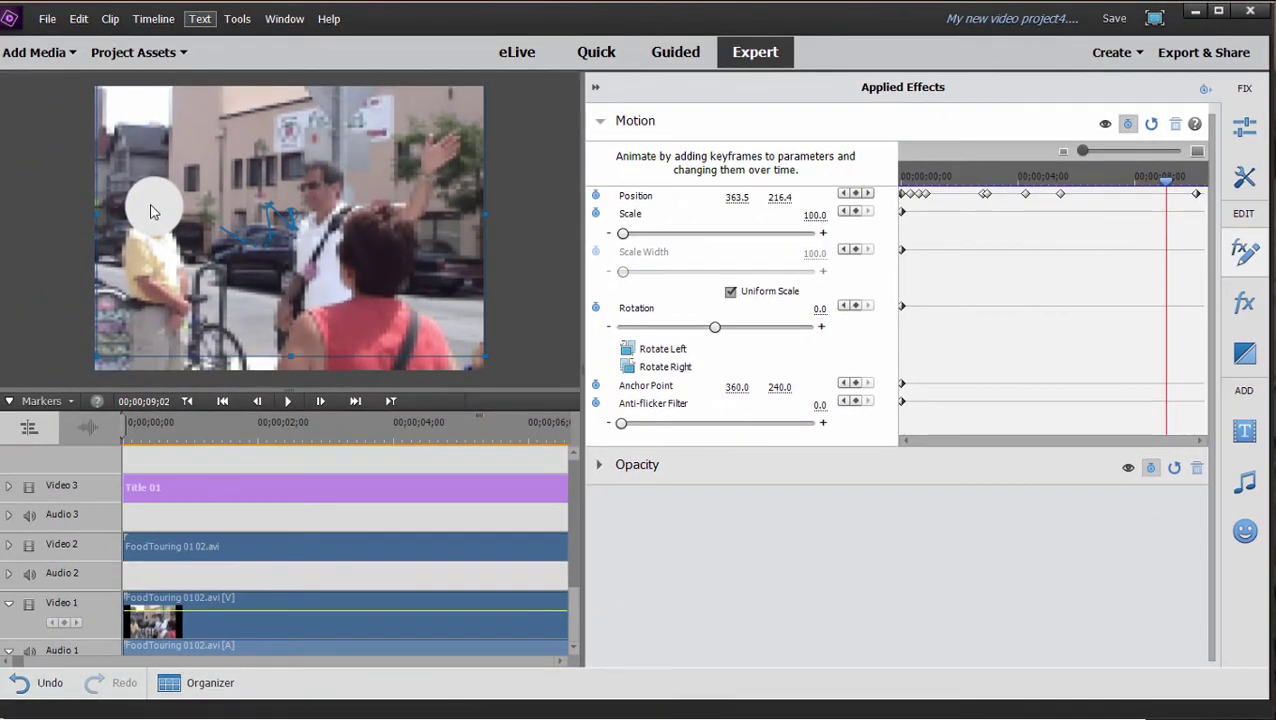
# Search the effects for 'TRA' and apply Track Matte Key to the Video 2 FoodTouring 01 02 clip.
pyautogui.click(1250, 255)
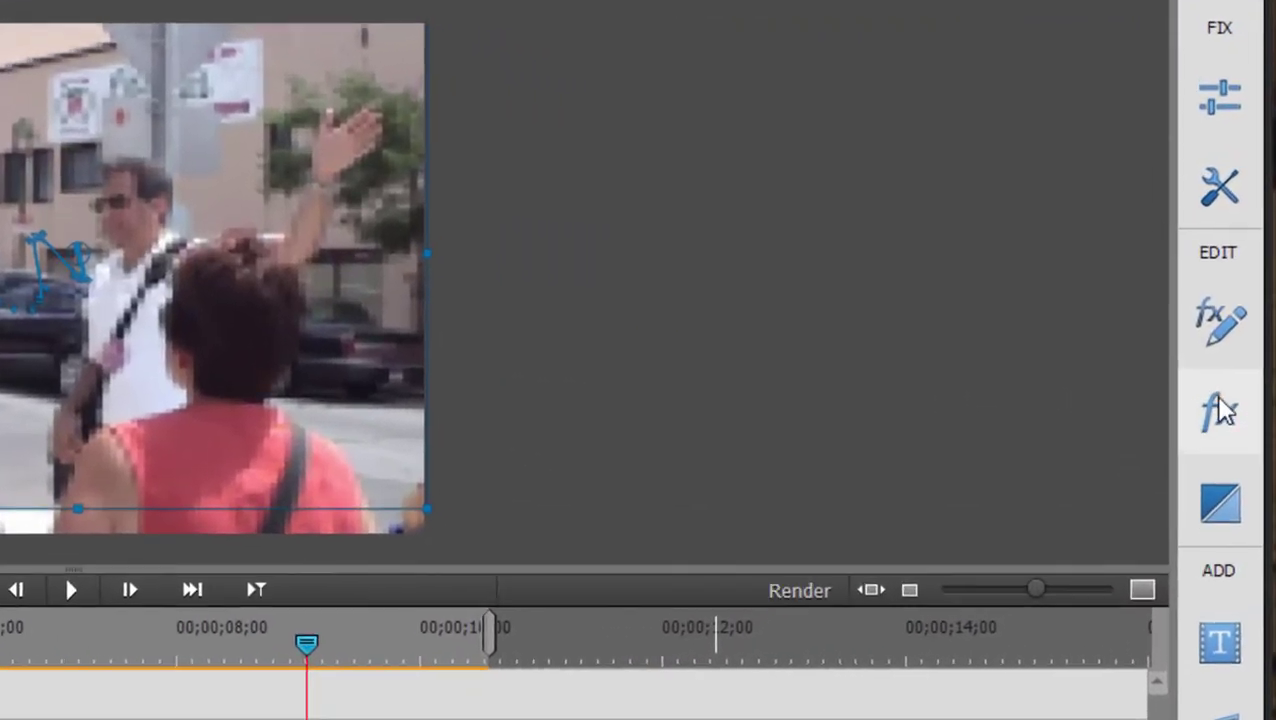
pyautogui.click(1222, 410)
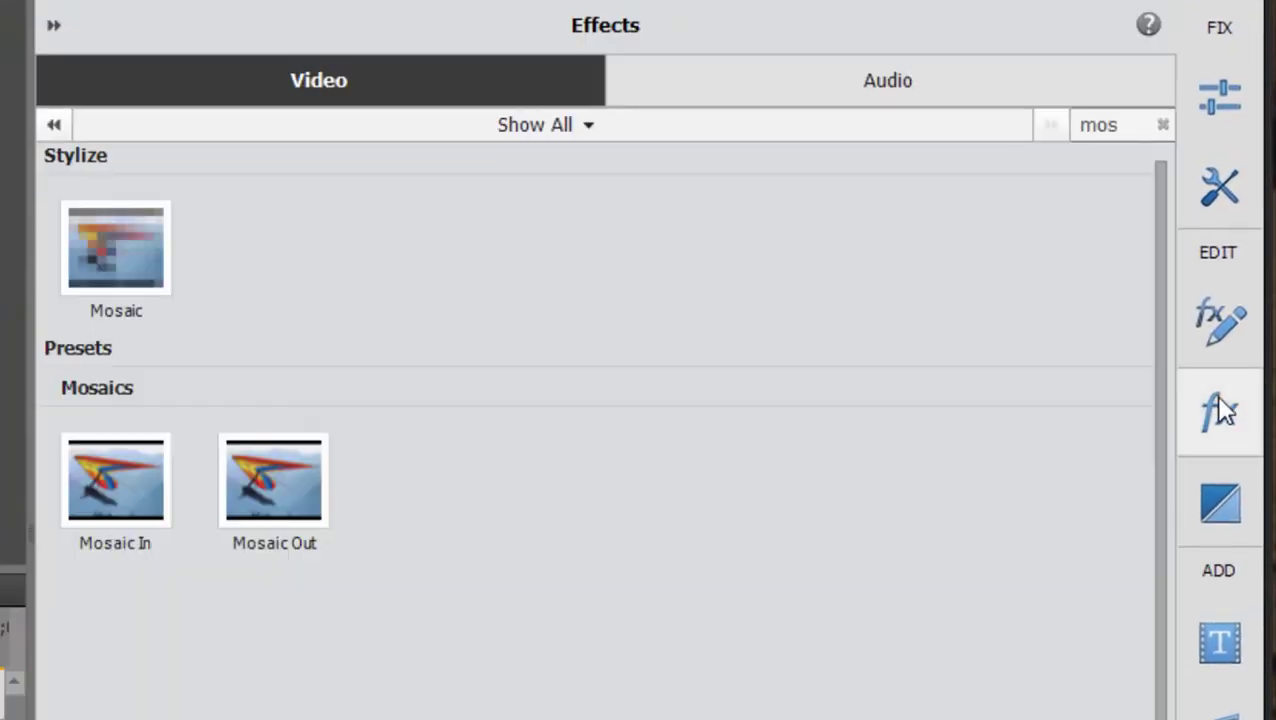
pyautogui.click(1163, 125)
pyautogui.write('TRA')
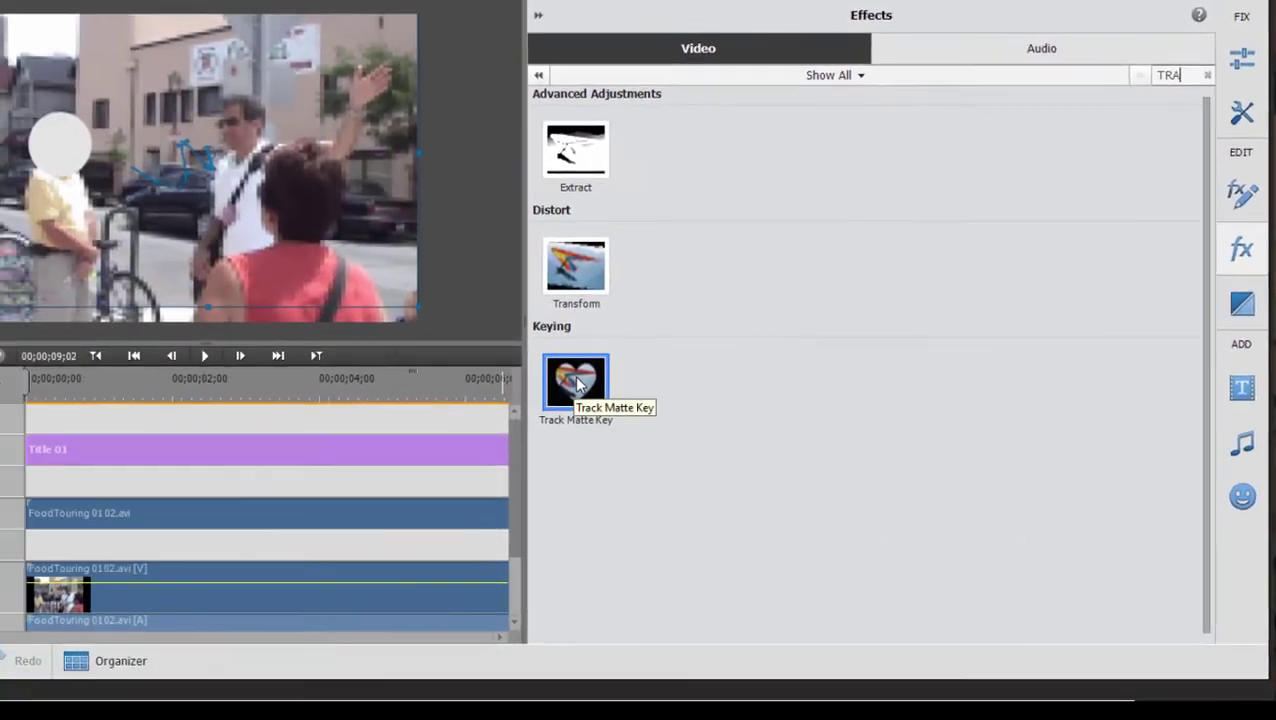
pyautogui.moveTo(574, 375); pyautogui.dragTo(253, 499)
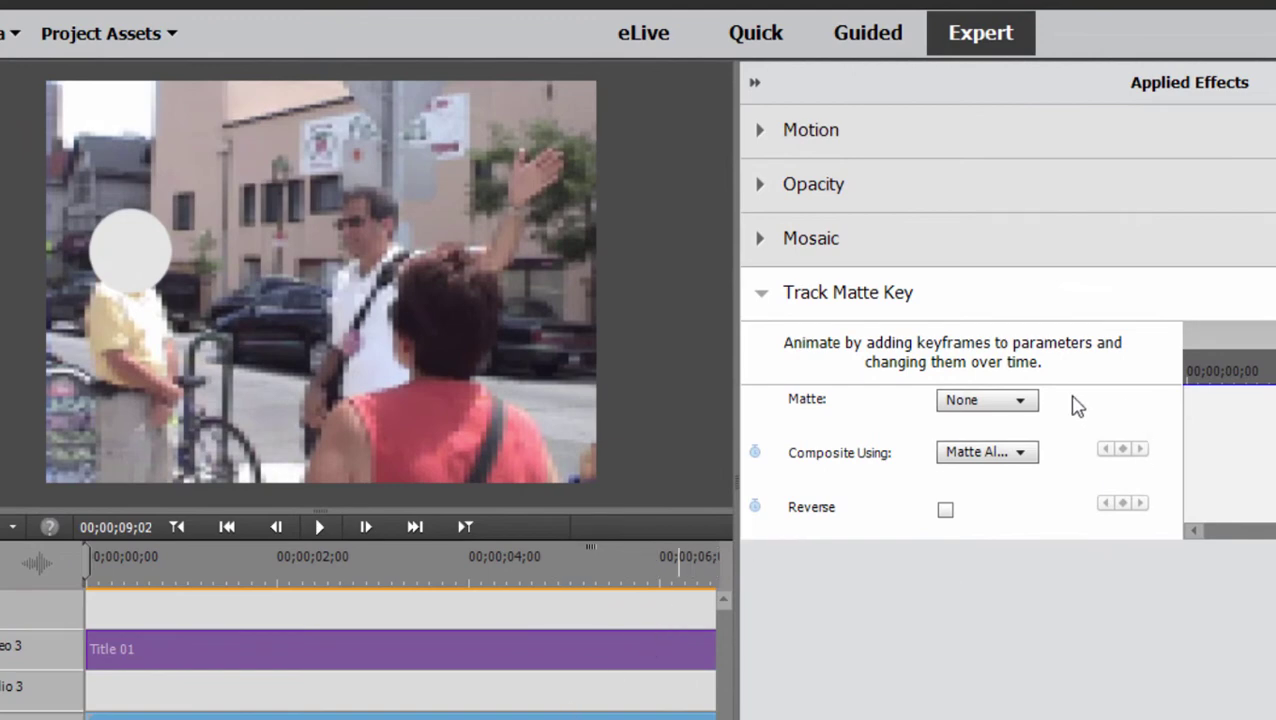
# Set the Track Matte Key's Matte to Video 3 and check the Composite Using setting.
pyautogui.click(1024, 404)
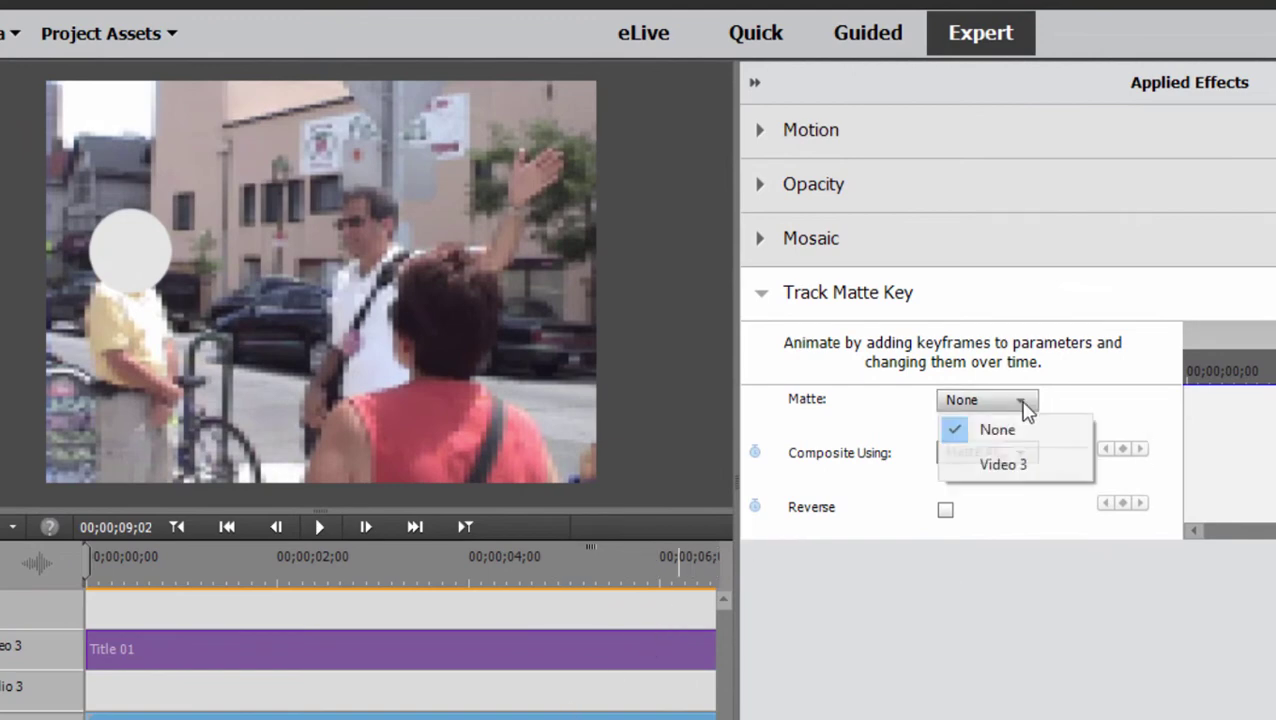
pyautogui.click(1006, 466)
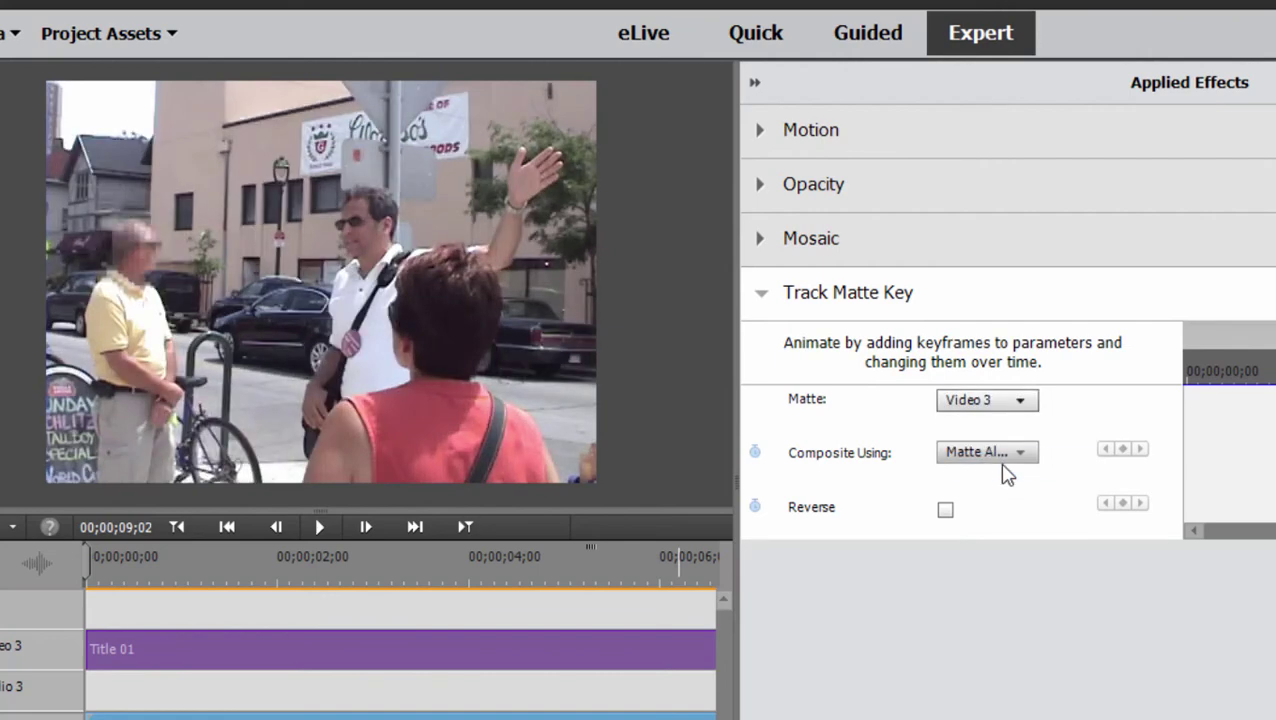
pyautogui.click(1003, 456)
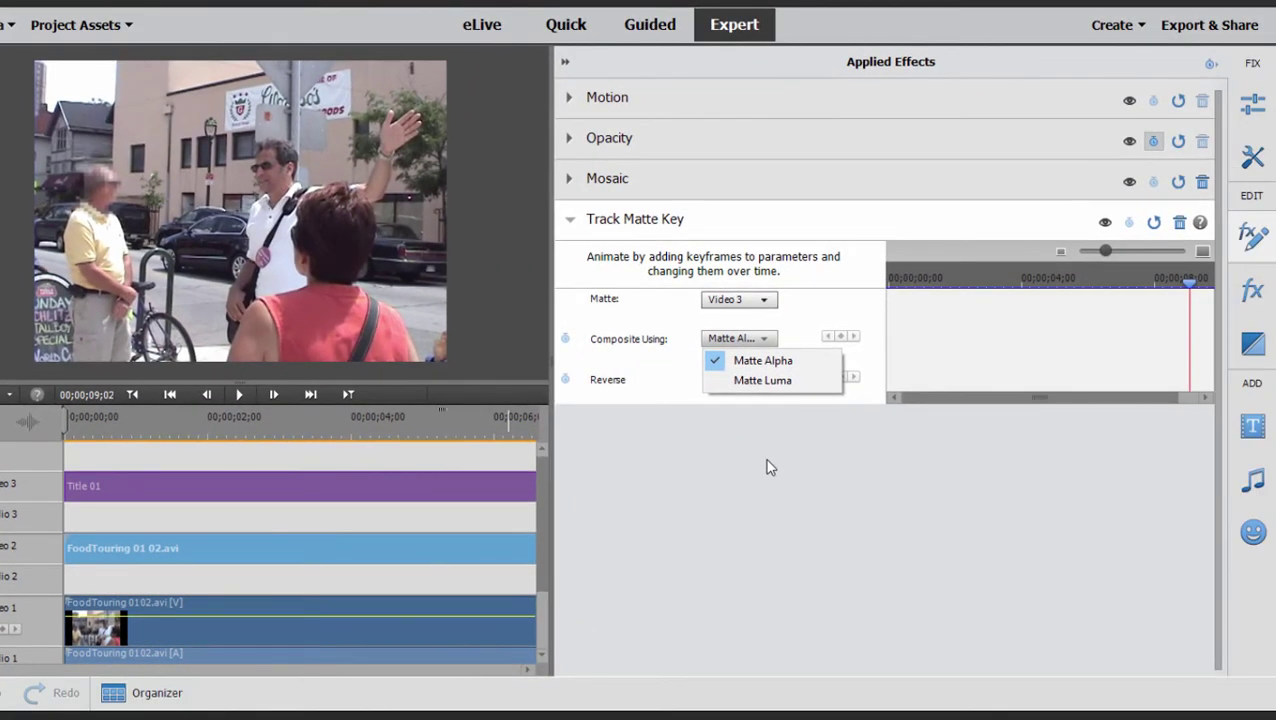
# Disable the Video 1 clip and scrub from 00;00;01;10 to preview the pixelated circle on black.
pyautogui.click(407, 612)
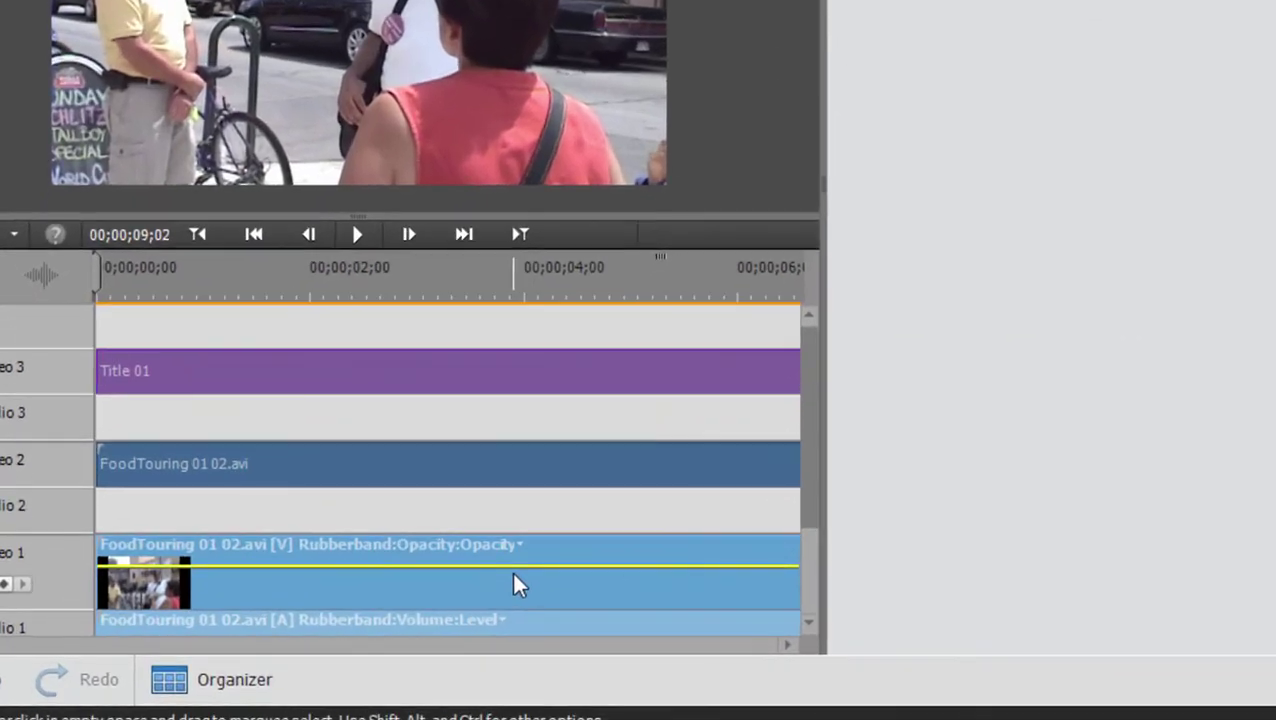
pyautogui.rightClick(479, 580)
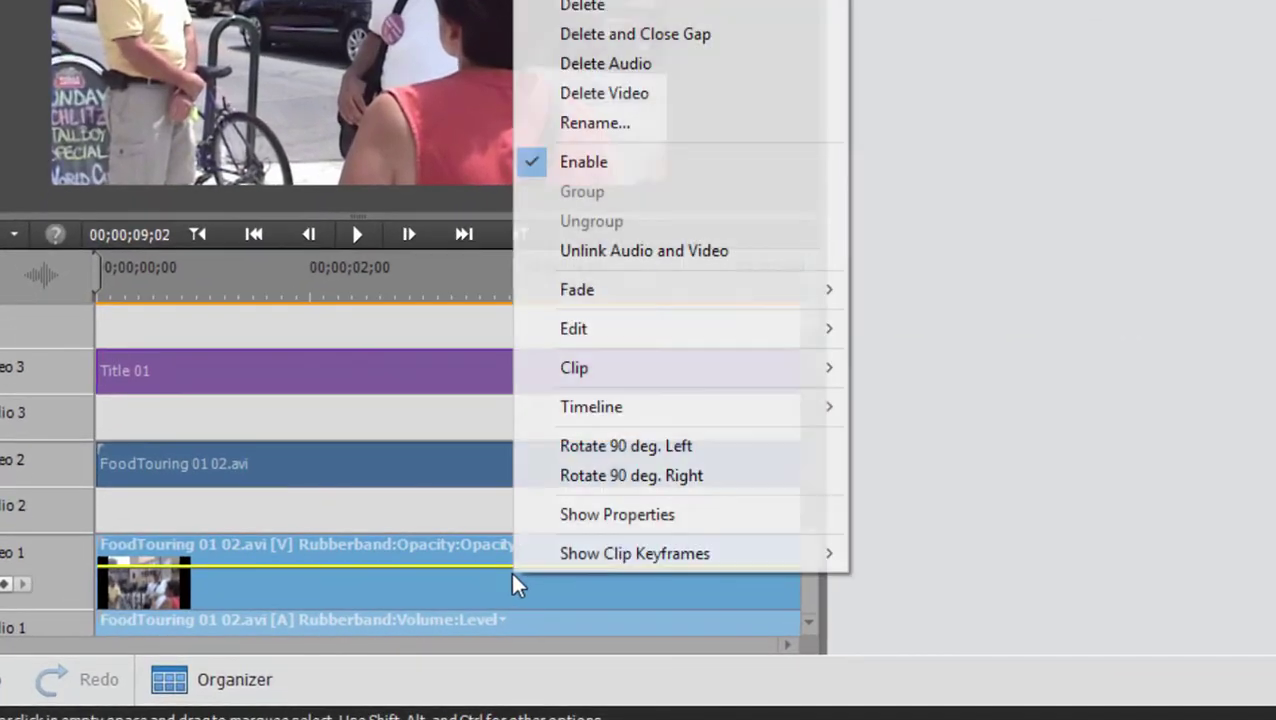
pyautogui.rightClick(490, 575)
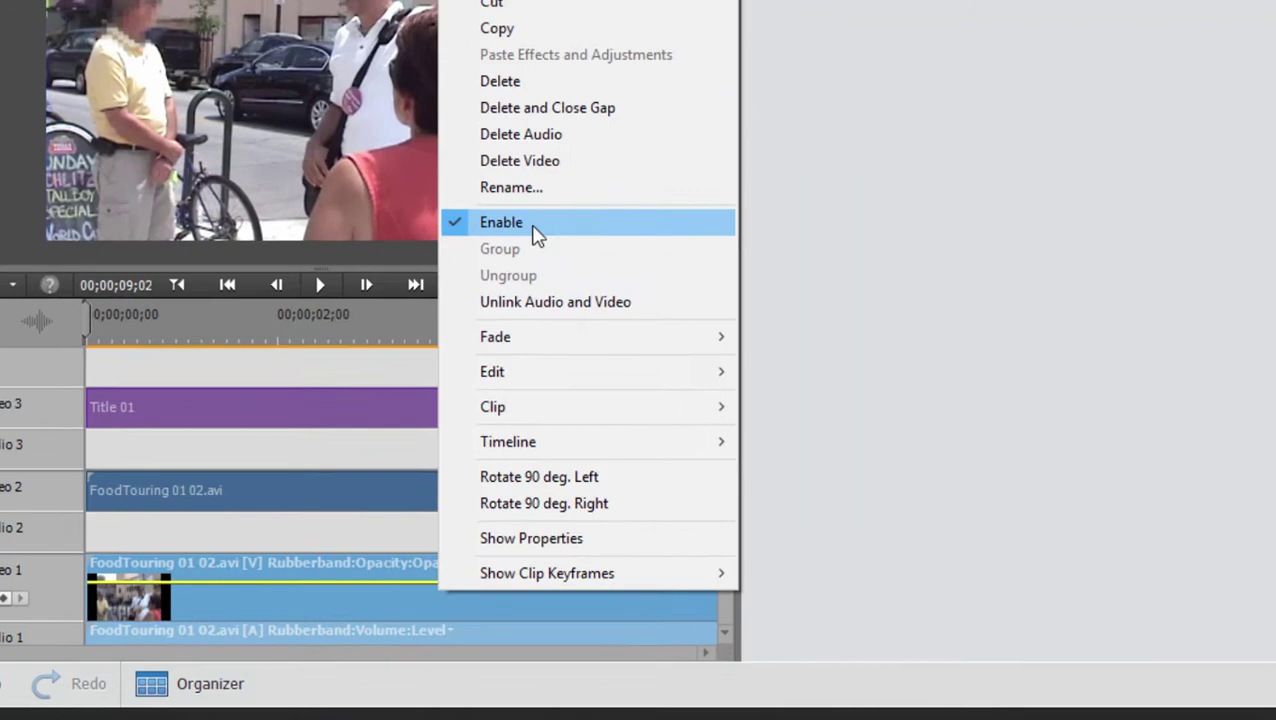
pyautogui.click(599, 167)
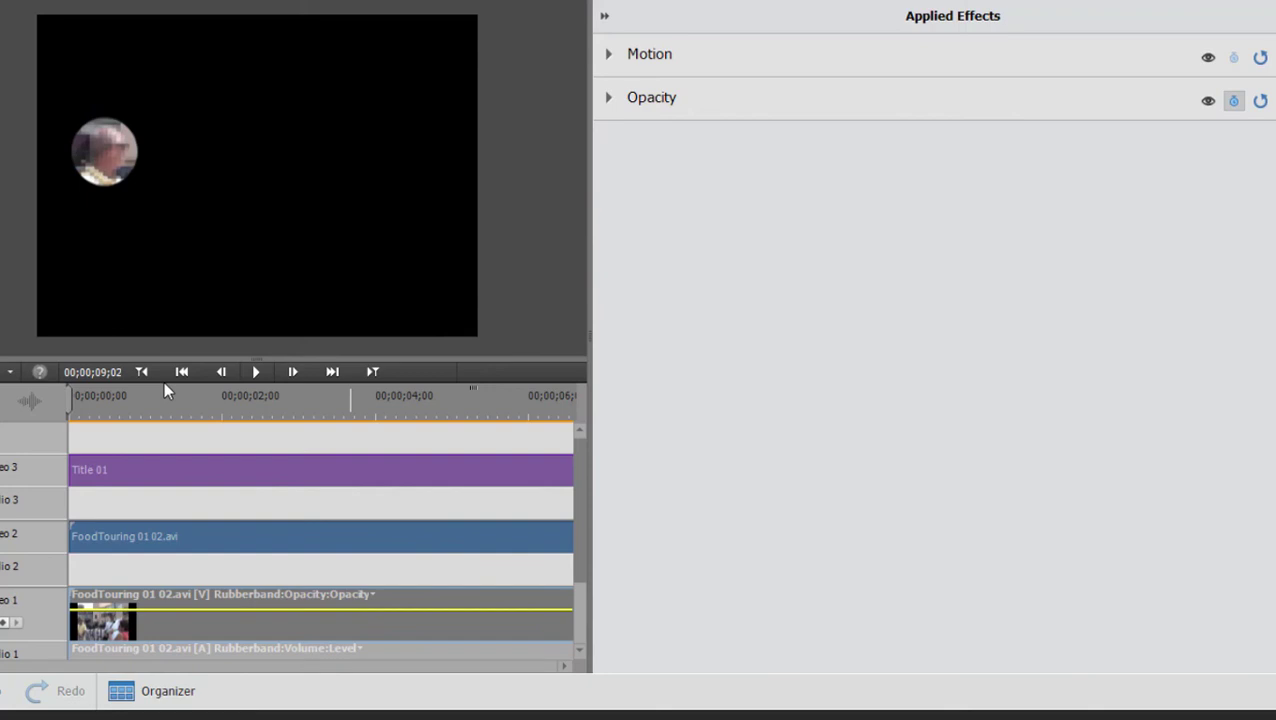
pyautogui.click(171, 410)
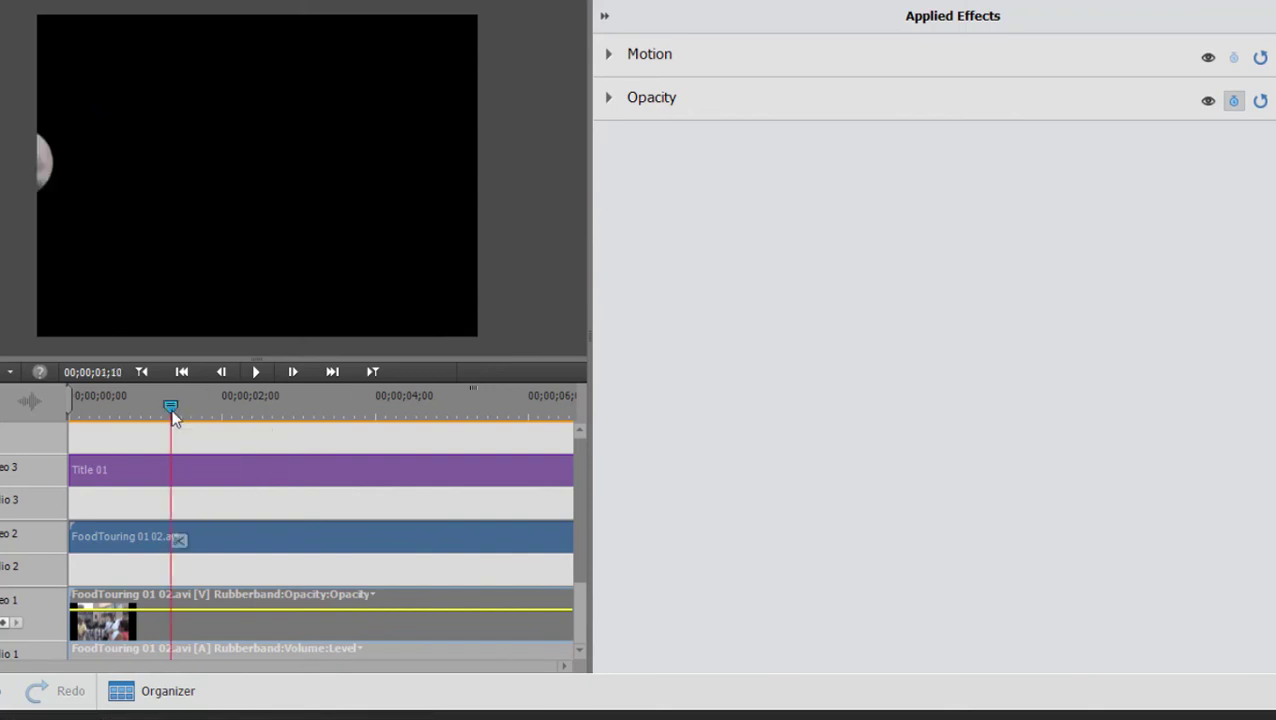
pyautogui.moveTo(182, 408); pyautogui.dragTo(414, 396)
# Enable the FoodTouring clip on Video 1 again and scrub back to check the pixelated face.
pyautogui.rightClick(306, 616)
pyautogui.moveTo(357, 484)
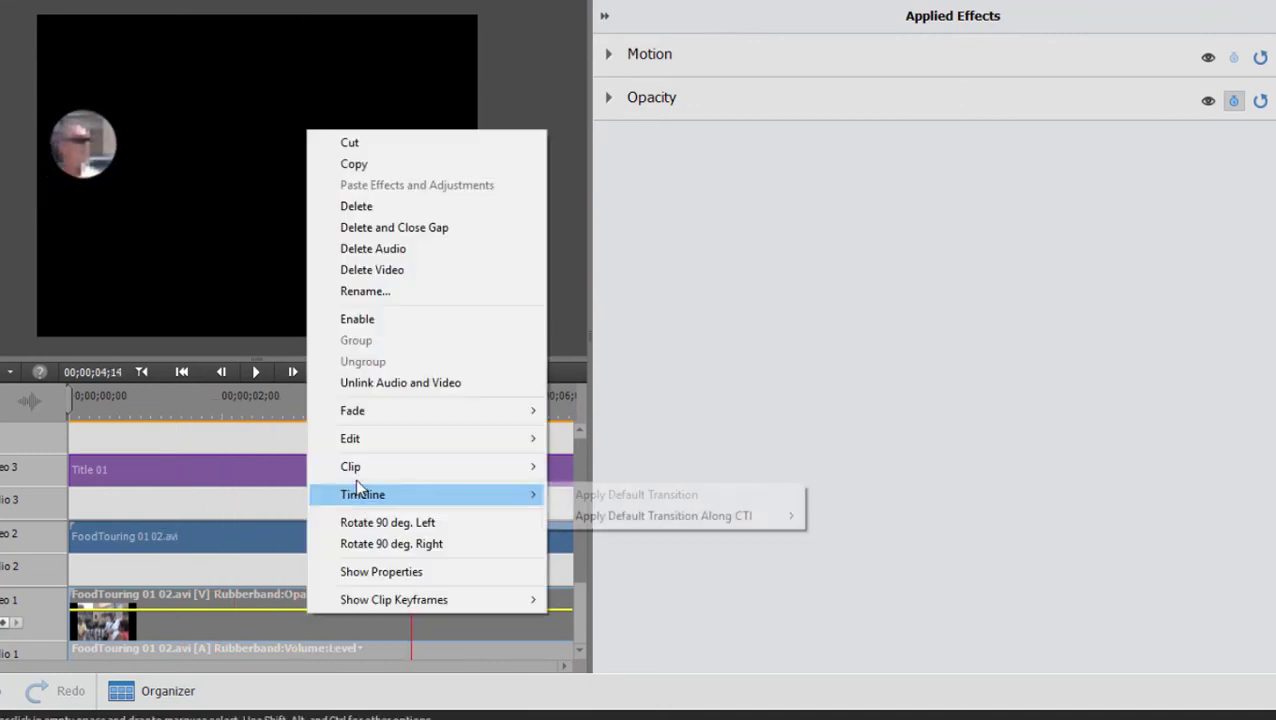
pyautogui.click(381, 322)
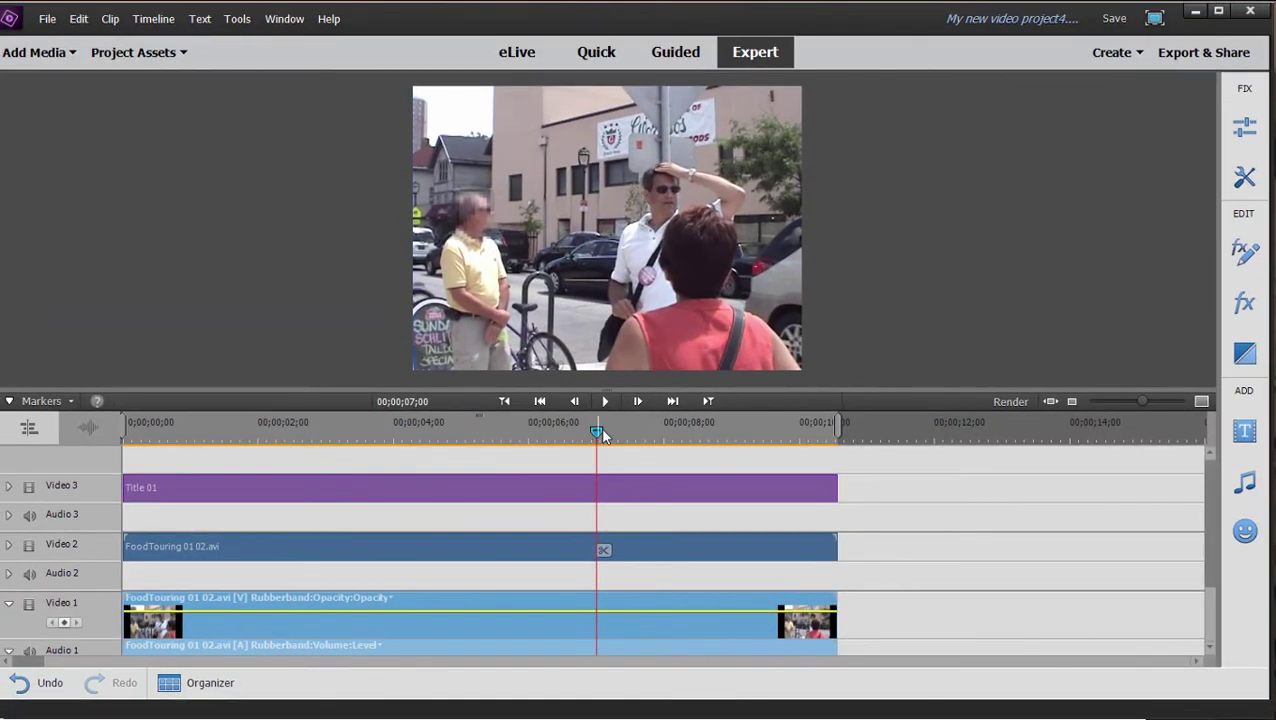
pyautogui.moveTo(600, 427); pyautogui.dragTo(542, 441)
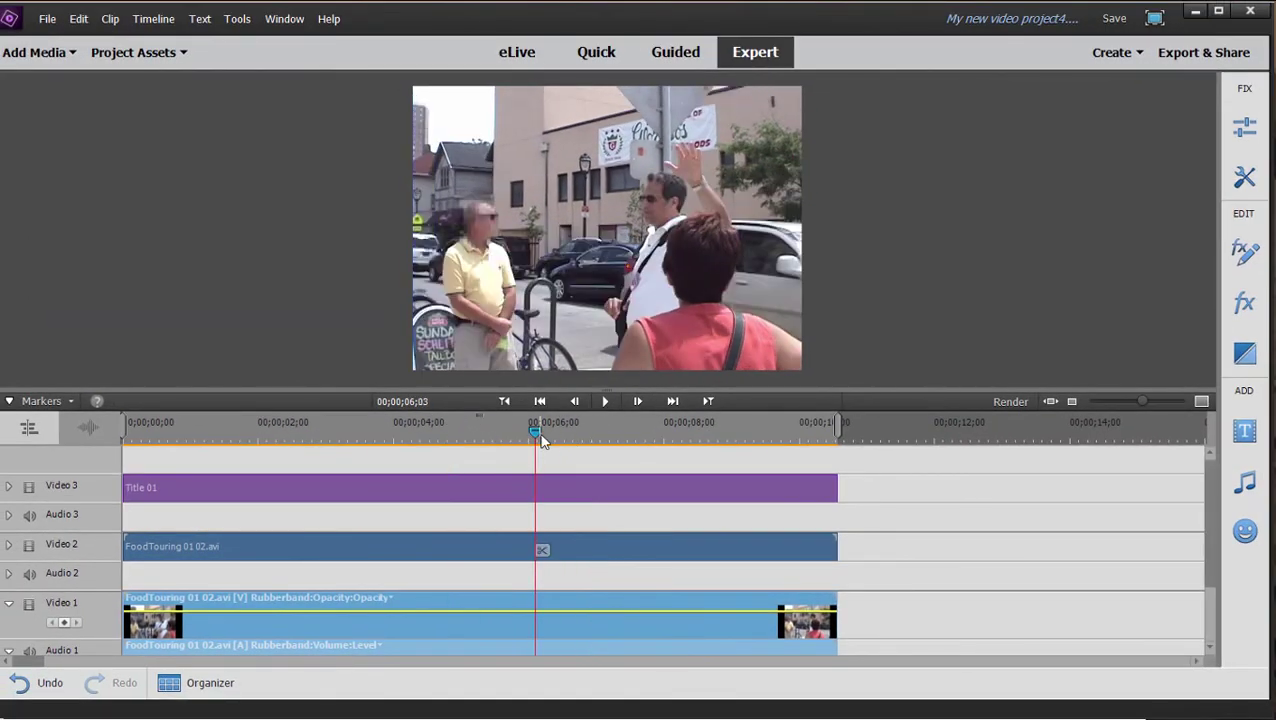